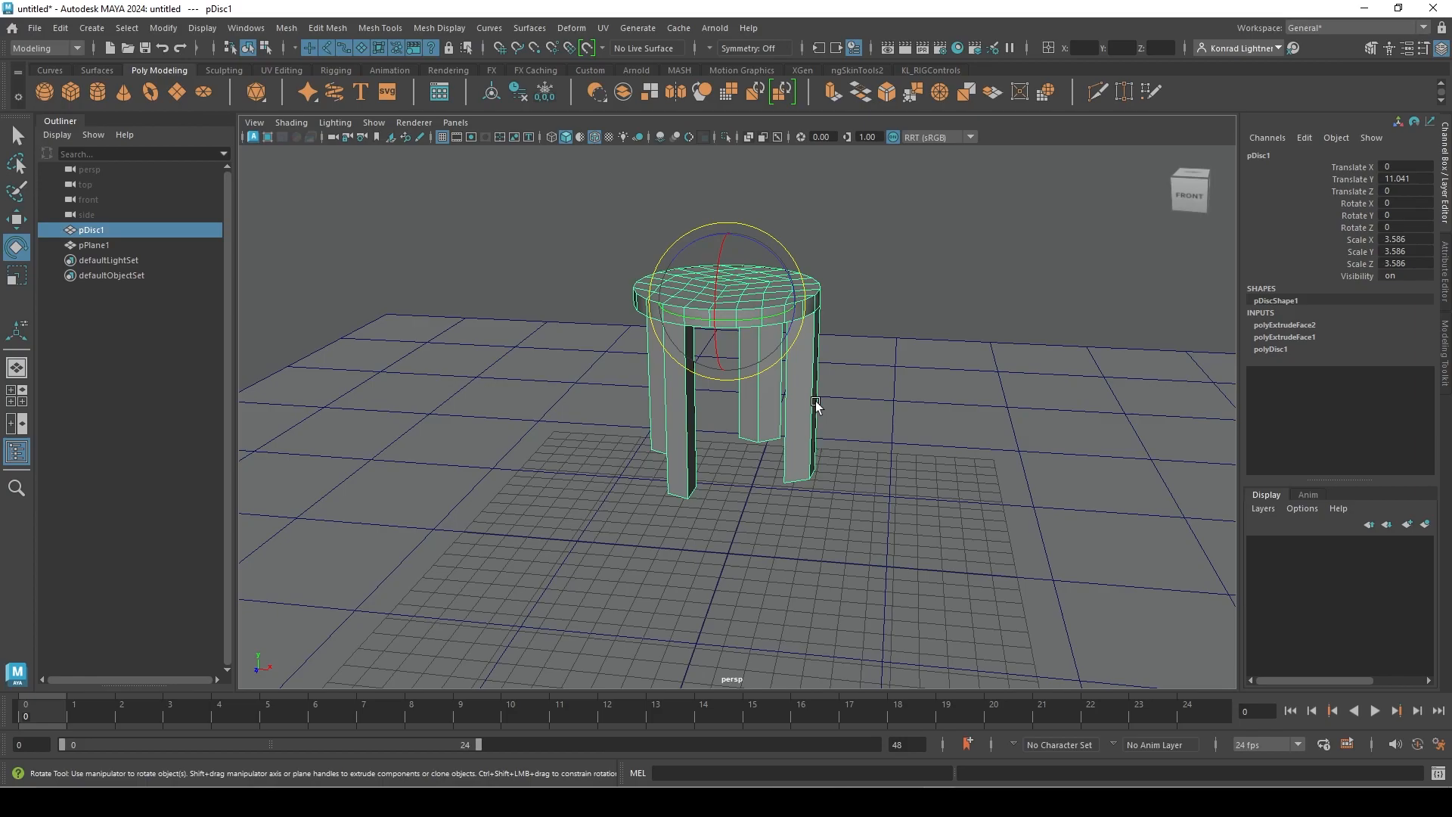
# Examine the selected stool from above and below, checking its pivot and the gap between its legs and the floor plane.
pyautogui.press('w')
pyautogui.keyDown('alt'); pyautogui.moveTo(917, 479); pyautogui.dragTo(901, 450); pyautogui.keyUp('alt')
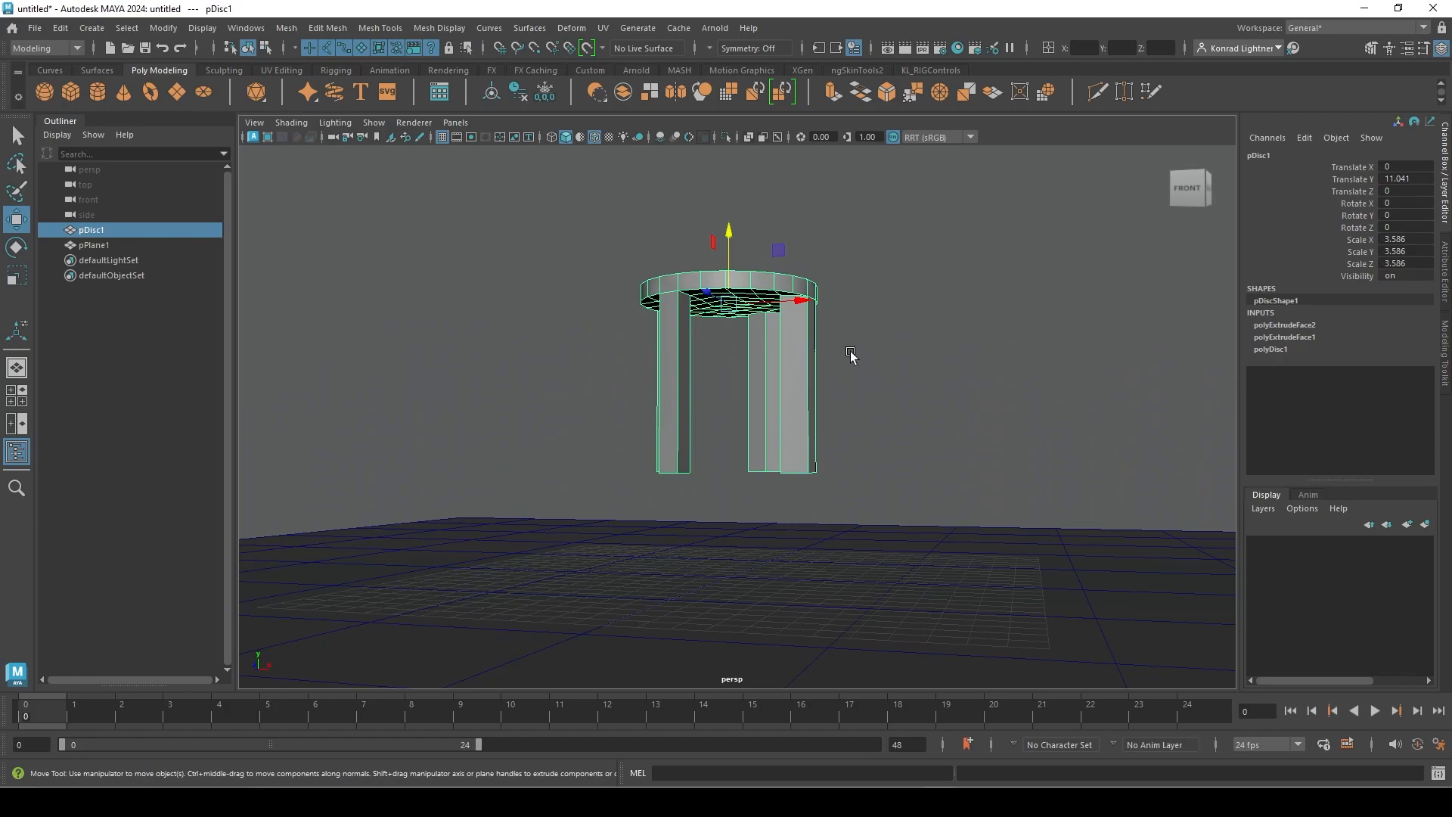
pyautogui.keyDown('alt'); pyautogui.moveTo(857, 310); pyautogui.dragTo(866, 341); pyautogui.keyUp('alt')
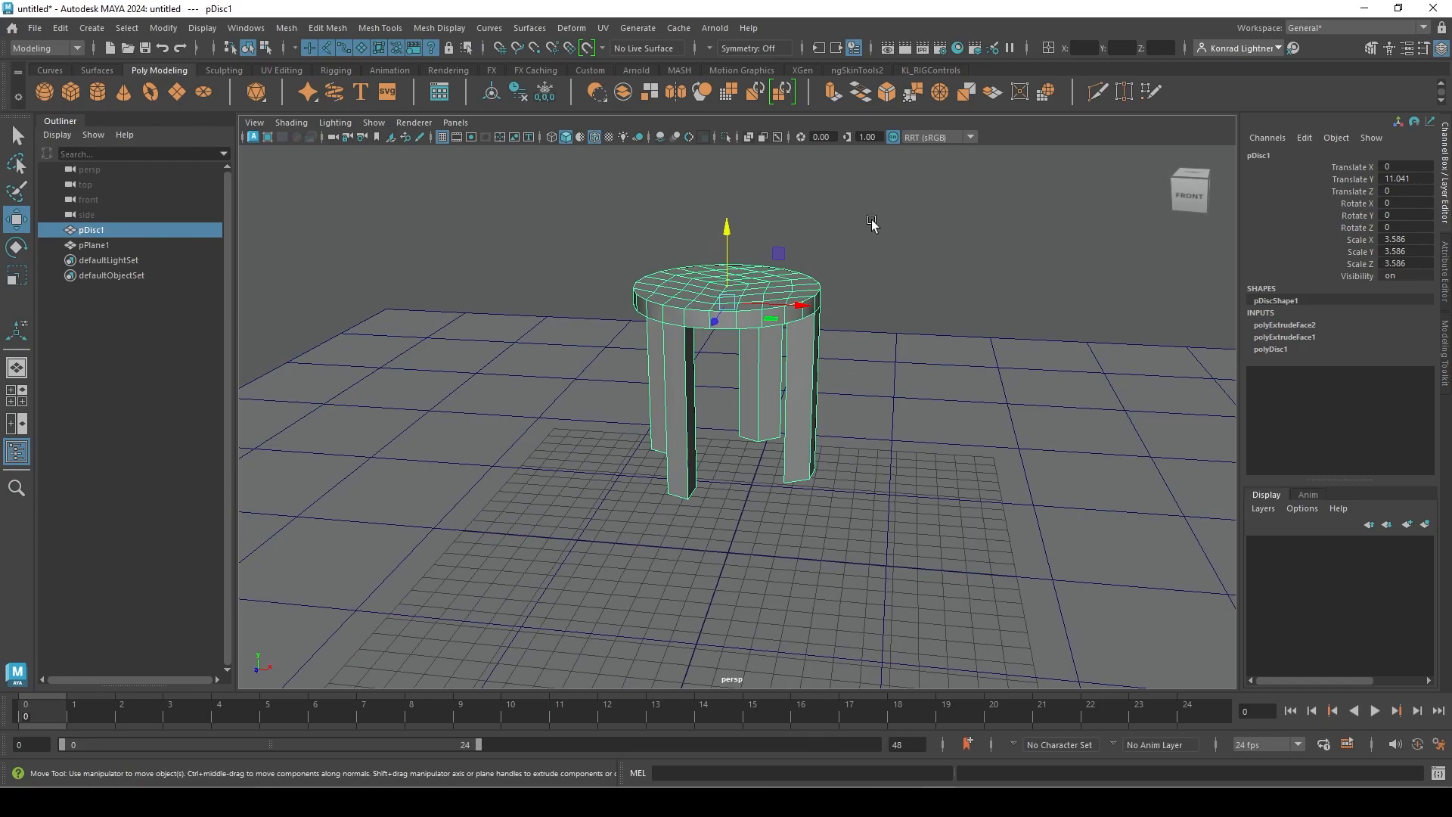
pyautogui.press('e')
pyautogui.press('w')
pyautogui.press('e')
pyautogui.press('w')
pyautogui.keyDown('alt'); pyautogui.moveTo(967, 389); pyautogui.dragTo(855, 369); pyautogui.keyUp('alt')
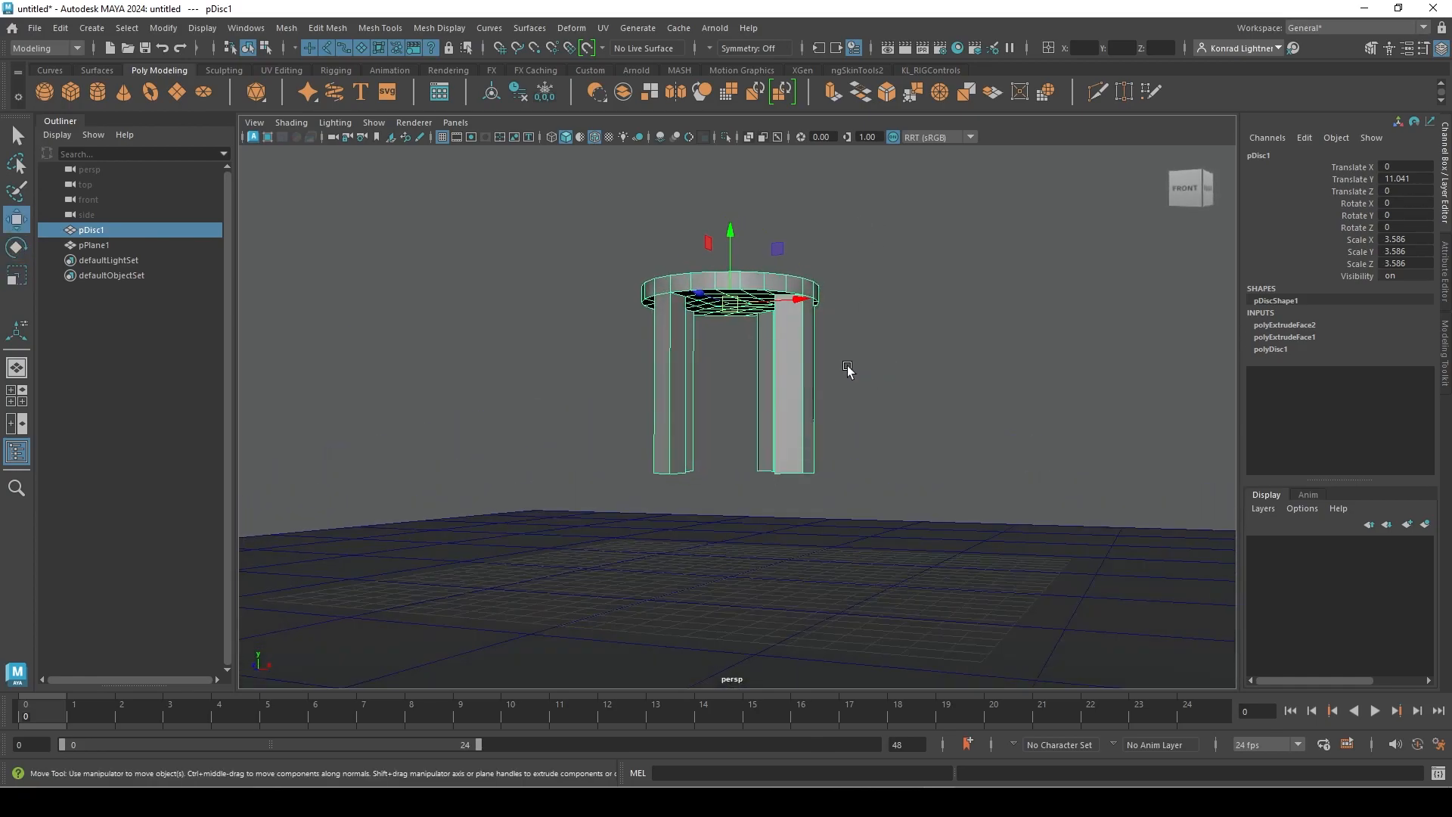
pyautogui.keyDown('alt'); pyautogui.moveTo(709, 344); pyautogui.dragTo(787, 406); pyautogui.keyUp('alt')
pyautogui.keyDown('alt'); pyautogui.moveTo(831, 520); pyautogui.dragTo(726, 454); pyautogui.keyUp('alt')
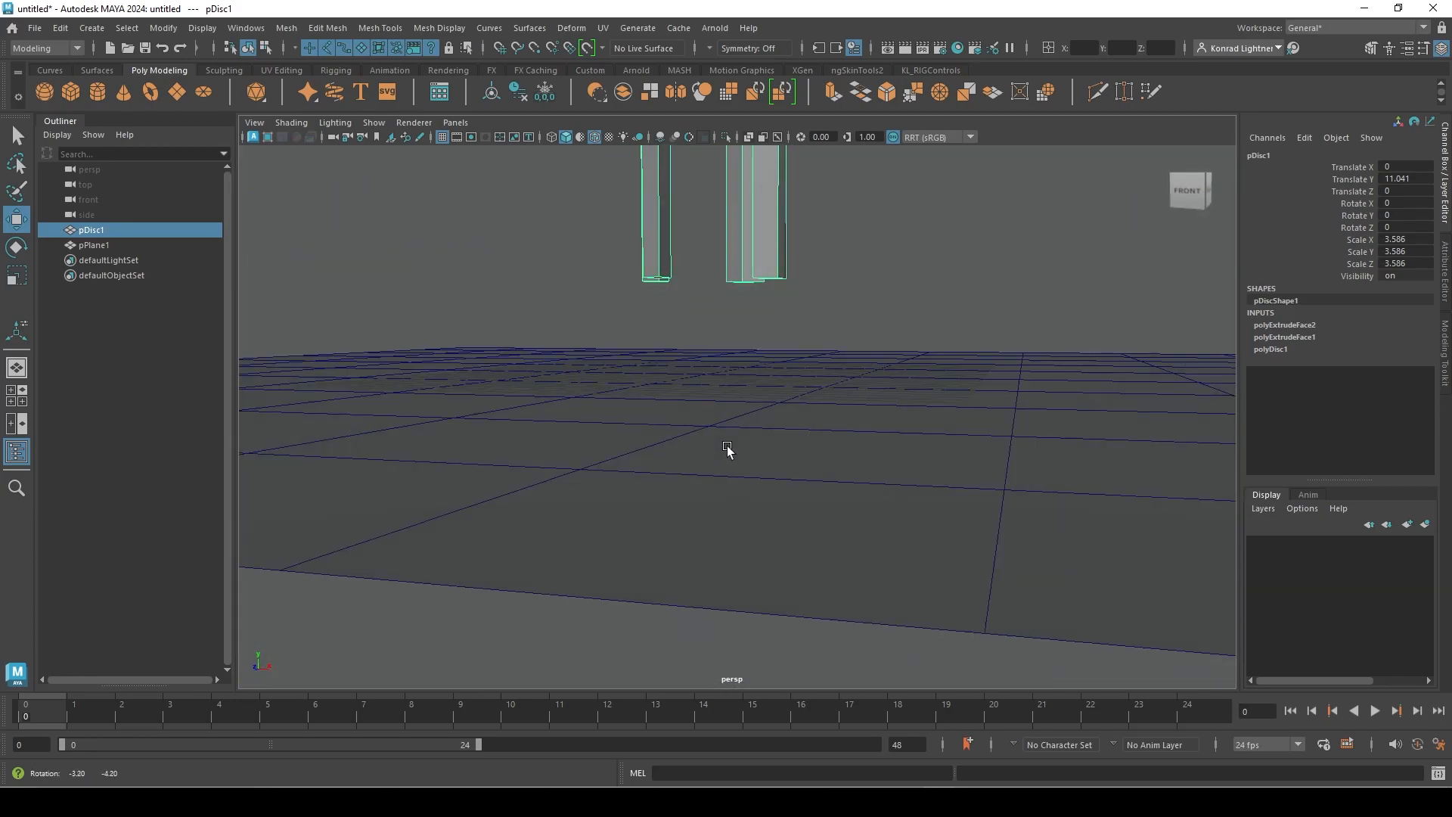
pyautogui.keyDown('alt'); pyautogui.moveTo(739, 393); pyautogui.dragTo(726, 577); pyautogui.keyUp('alt')
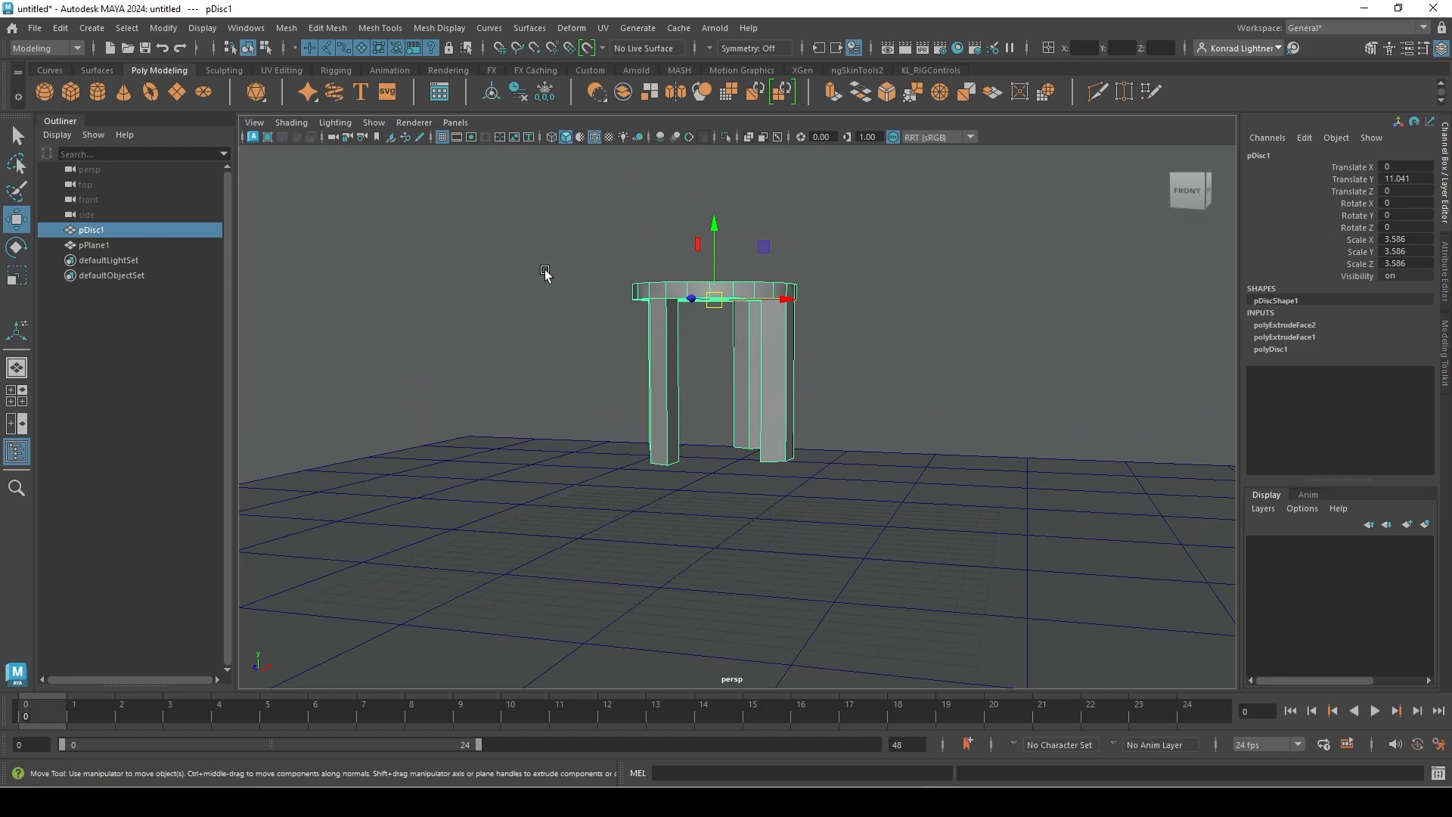
# Try to lower the stool by eye in the front view until its legs reach the floor line, at Translate Y 6.834.
pyautogui.click(11, 402)
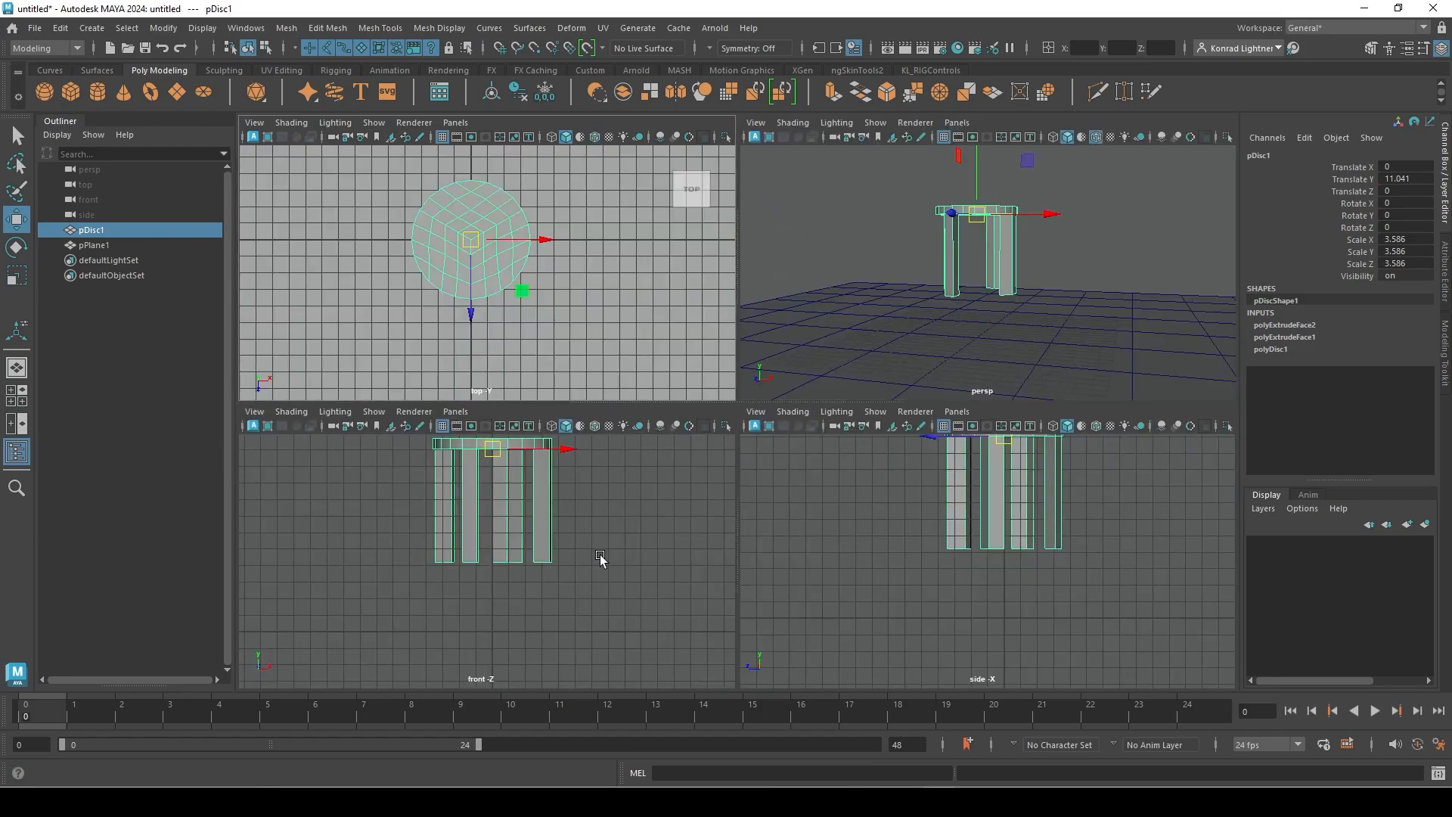
pyautogui.press('space')
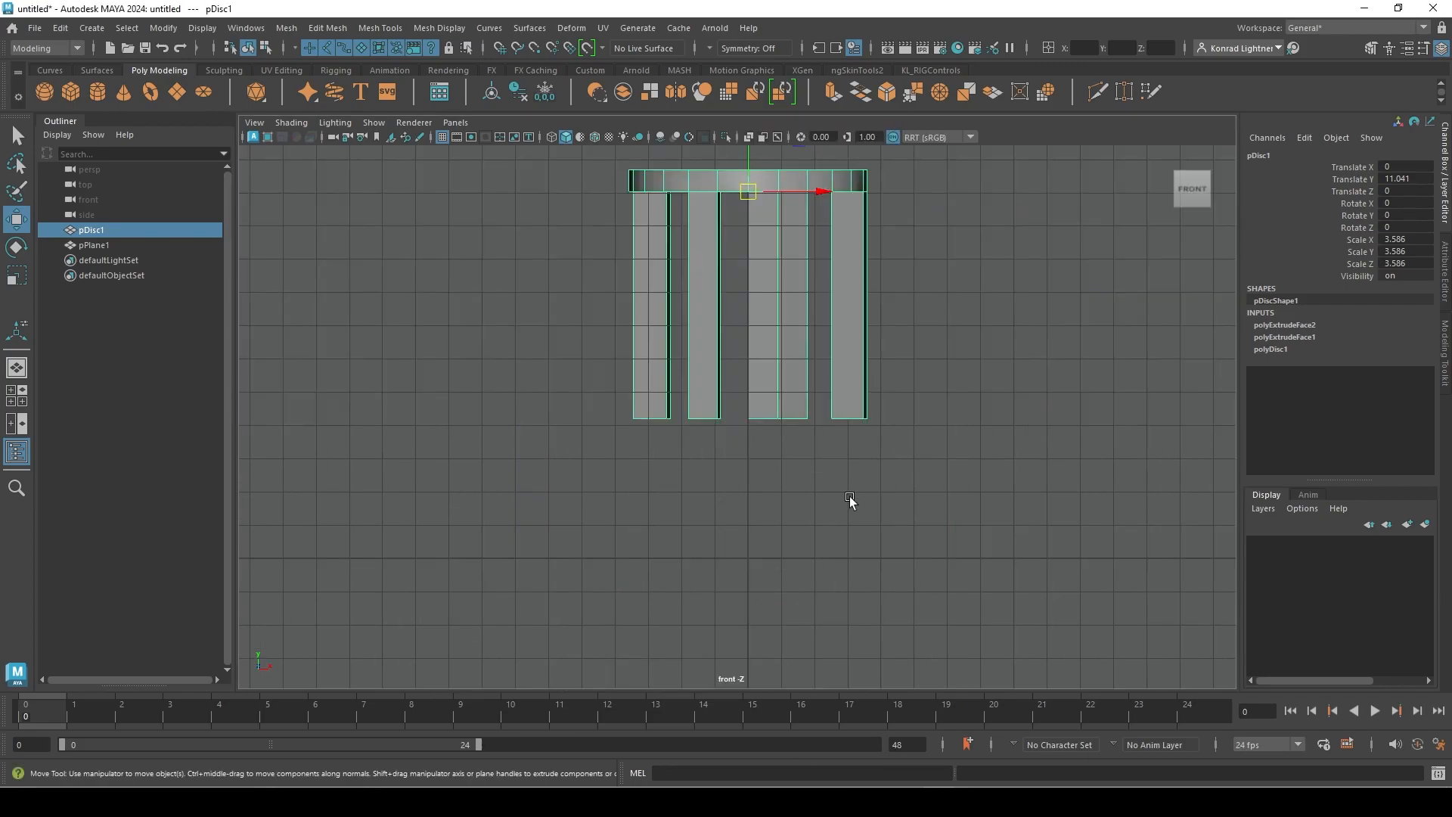
pyautogui.moveTo(747, 158); pyautogui.dragTo(746, 283)
pyautogui.scroll(10, 538, 524)
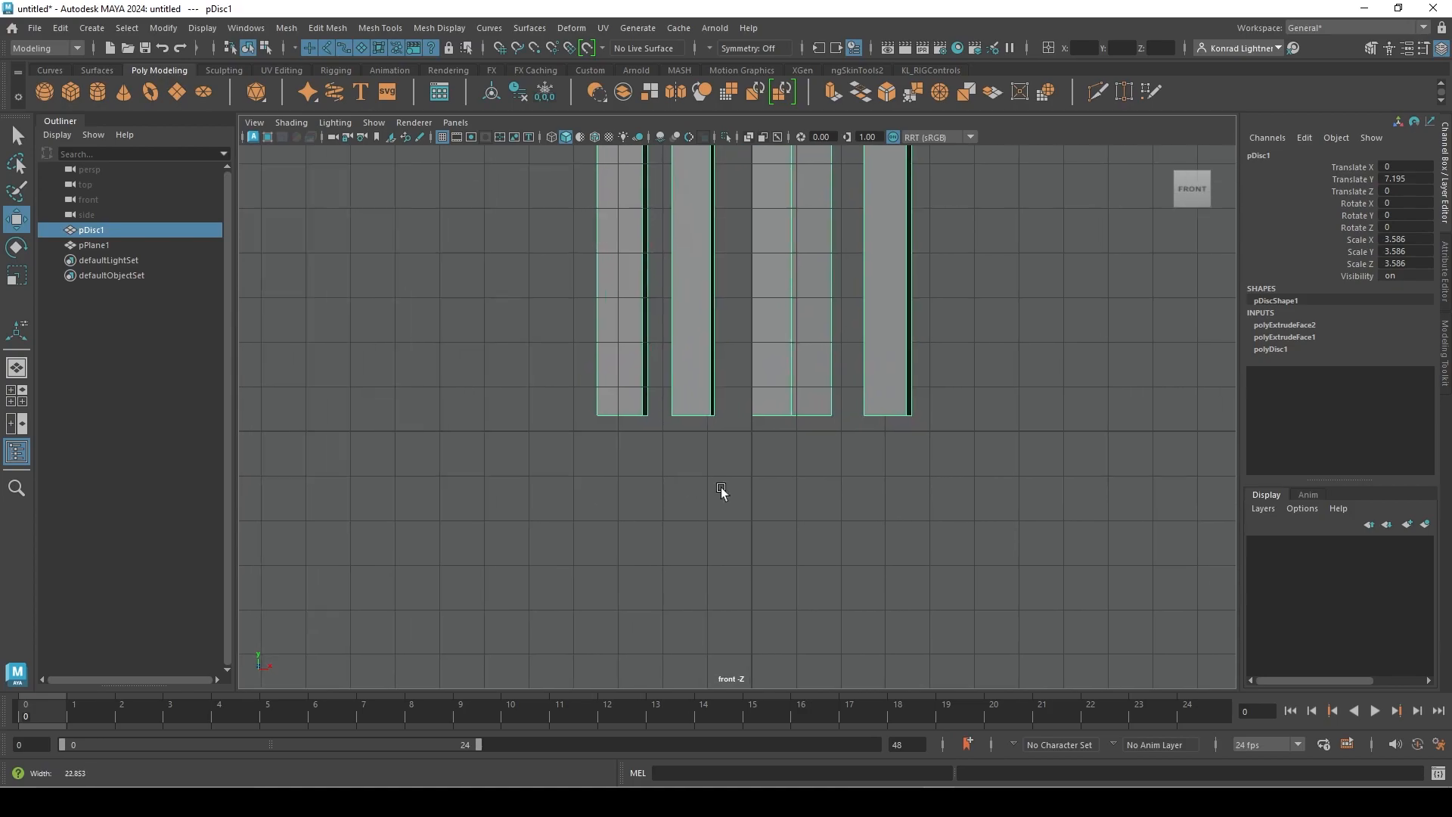
pyautogui.scroll(1, 305, 523)
pyautogui.keyDown('alt'); pyautogui.moveTo(305, 524); pyautogui.dragTo(610, 492, button='middle'); pyautogui.keyUp('alt')
pyautogui.scroll(1, 820, 498)
pyautogui.moveTo(706, 454); pyautogui.dragTo(700, 516, button='middle')
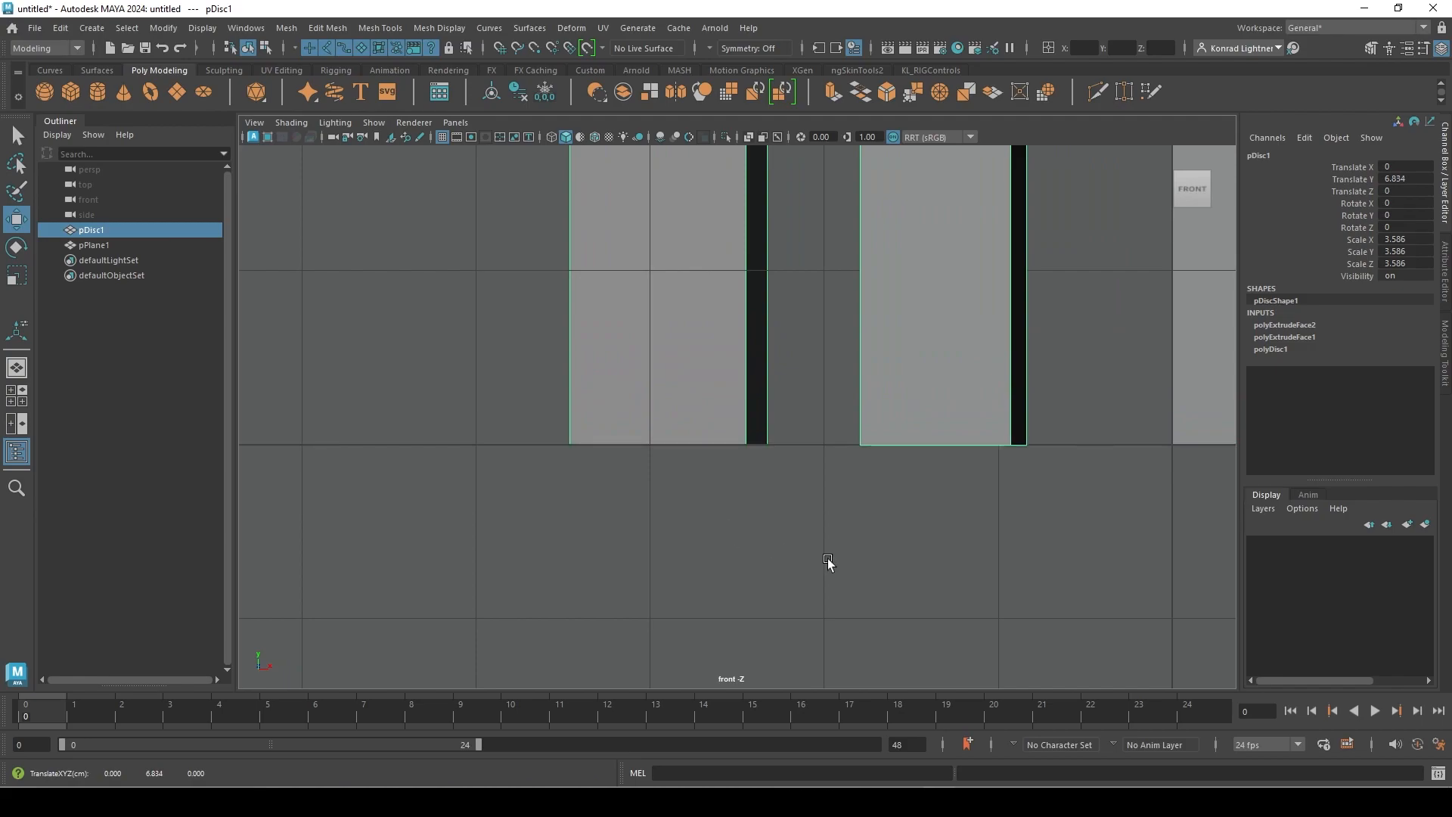
# Undo both downward moves of the stool.
pyautogui.scroll(-6, 829, 561)
pyautogui.keyDown('alt'); pyautogui.moveTo(976, 358); pyautogui.dragTo(878, 500, button='middle'); pyautogui.keyUp('alt')
pyautogui.hotkey('ctrl', 'z')
pyautogui.hotkey('ctrl', 'z')
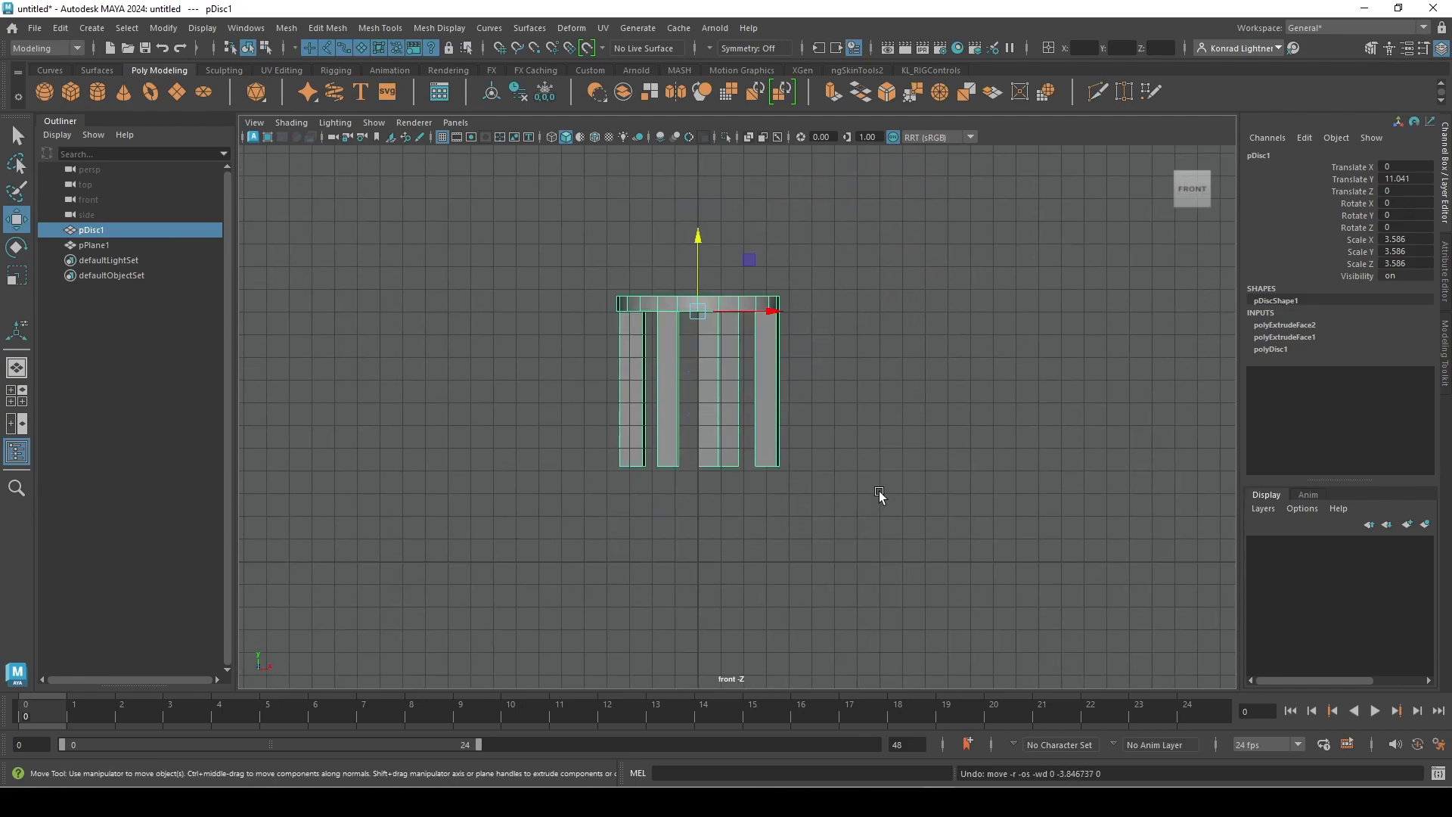
pyautogui.hotkey('ctrl', 'z')
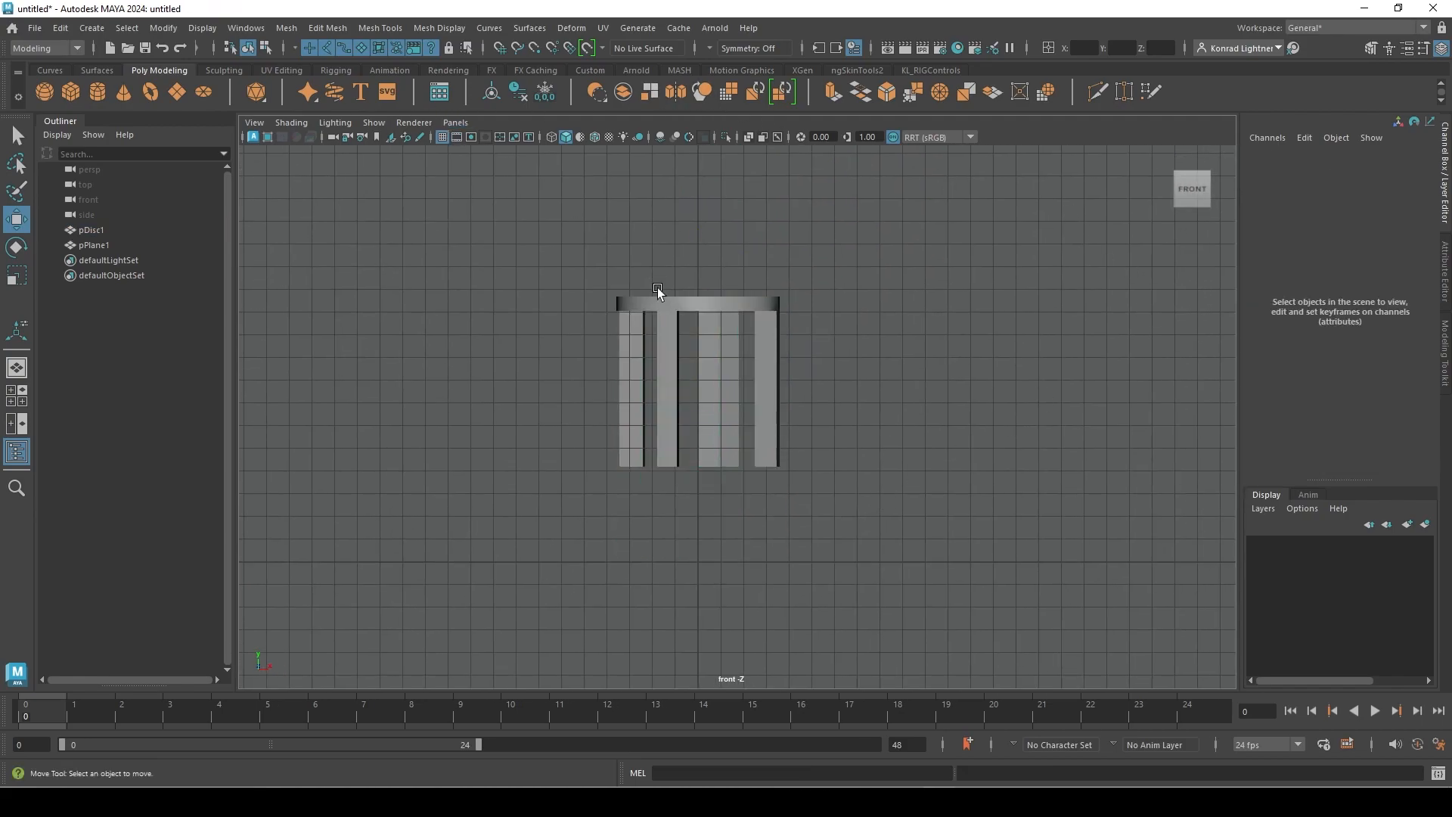
# Select the stool, return the viewport to the persp camera and turn on wireframe on shaded.
pyautogui.click(720, 298)
pyautogui.click(460, 121)
pyautogui.moveTo(555, 134)
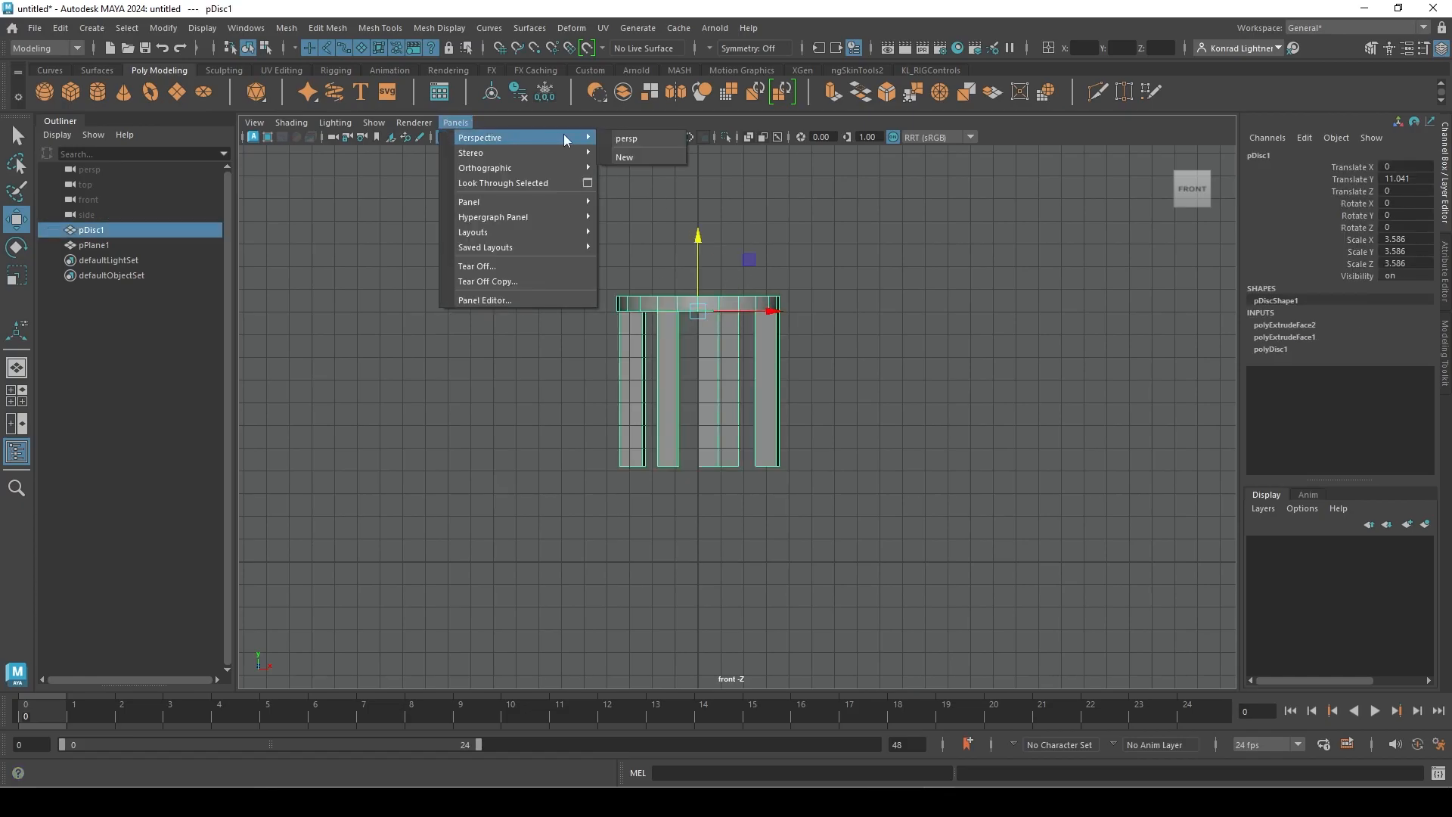
pyautogui.click(643, 136)
pyautogui.moveTo(713, 190)
pyautogui.keyDown('alt'); pyautogui.mouseDown()
pyautogui.moveTo(883, 399)
pyautogui.moveTo(772, 317)
pyautogui.mouseUp(); pyautogui.keyUp('alt')
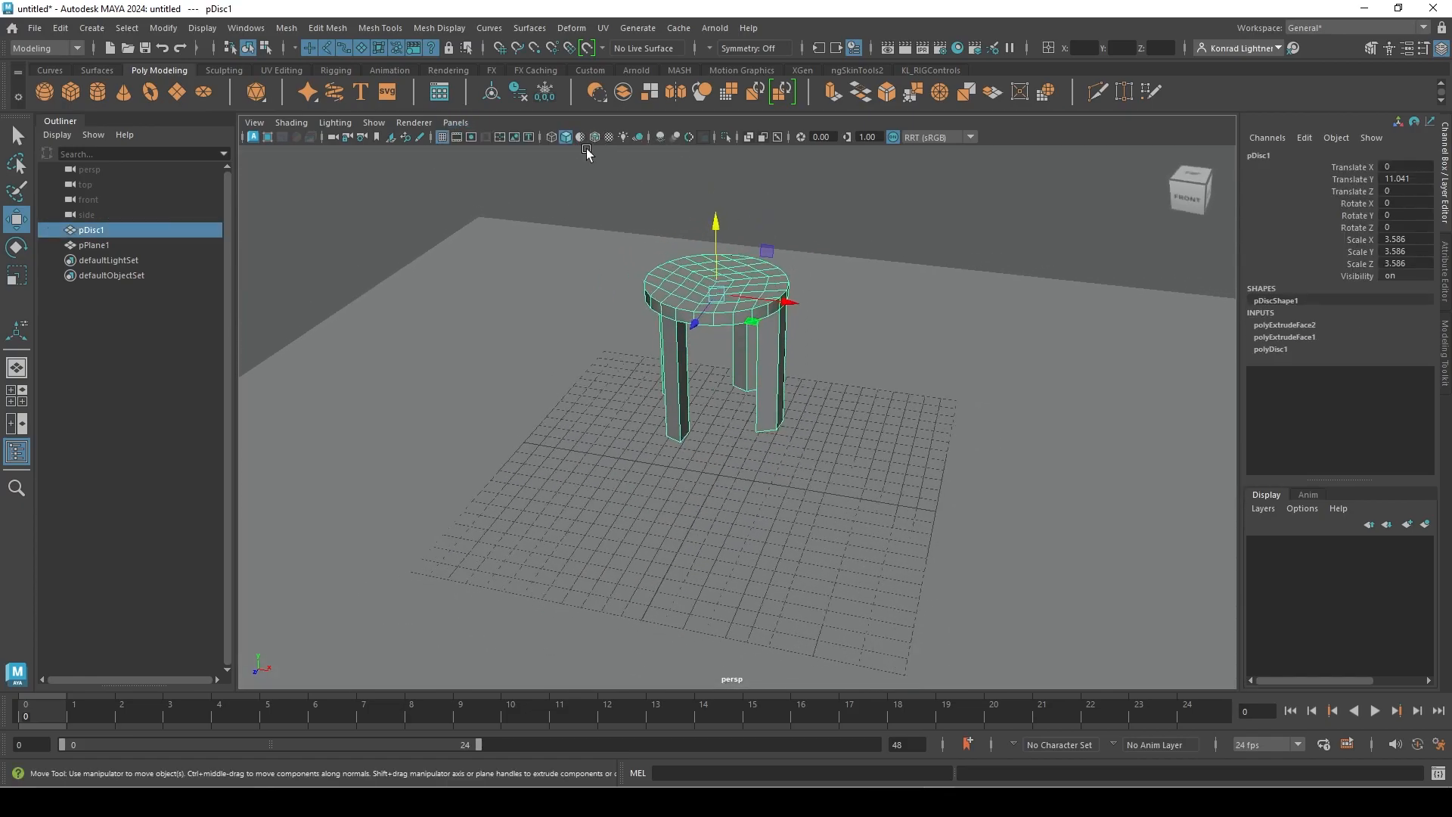
pyautogui.click(596, 137)
pyautogui.moveTo(815, 448)
pyautogui.keyDown('alt'); pyautogui.mouseDown()
pyautogui.moveTo(759, 452)
pyautogui.moveTo(613, 415)
pyautogui.mouseUp(); pyautogui.keyUp('alt')
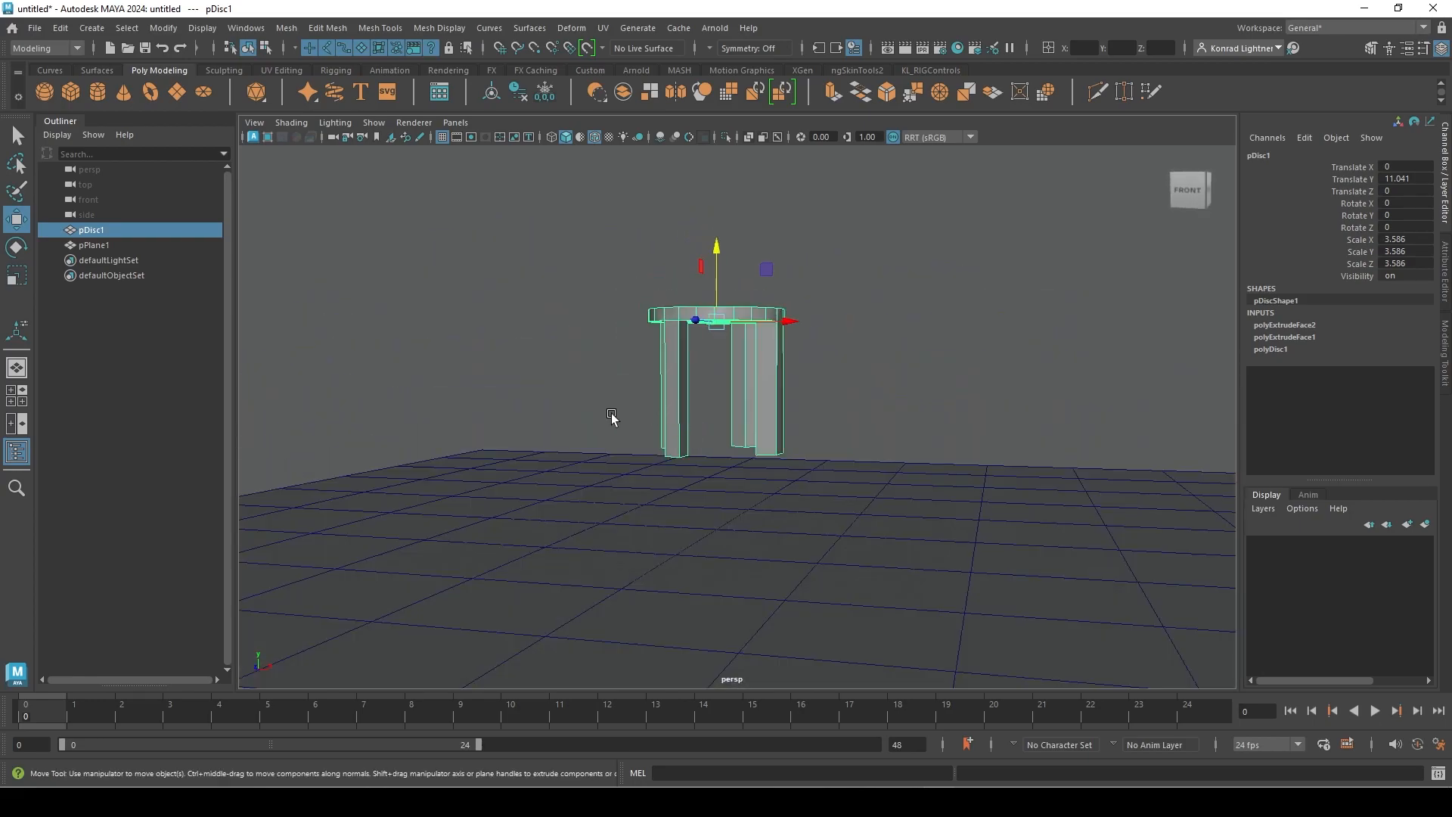
pyautogui.scroll(3, 778, 237)
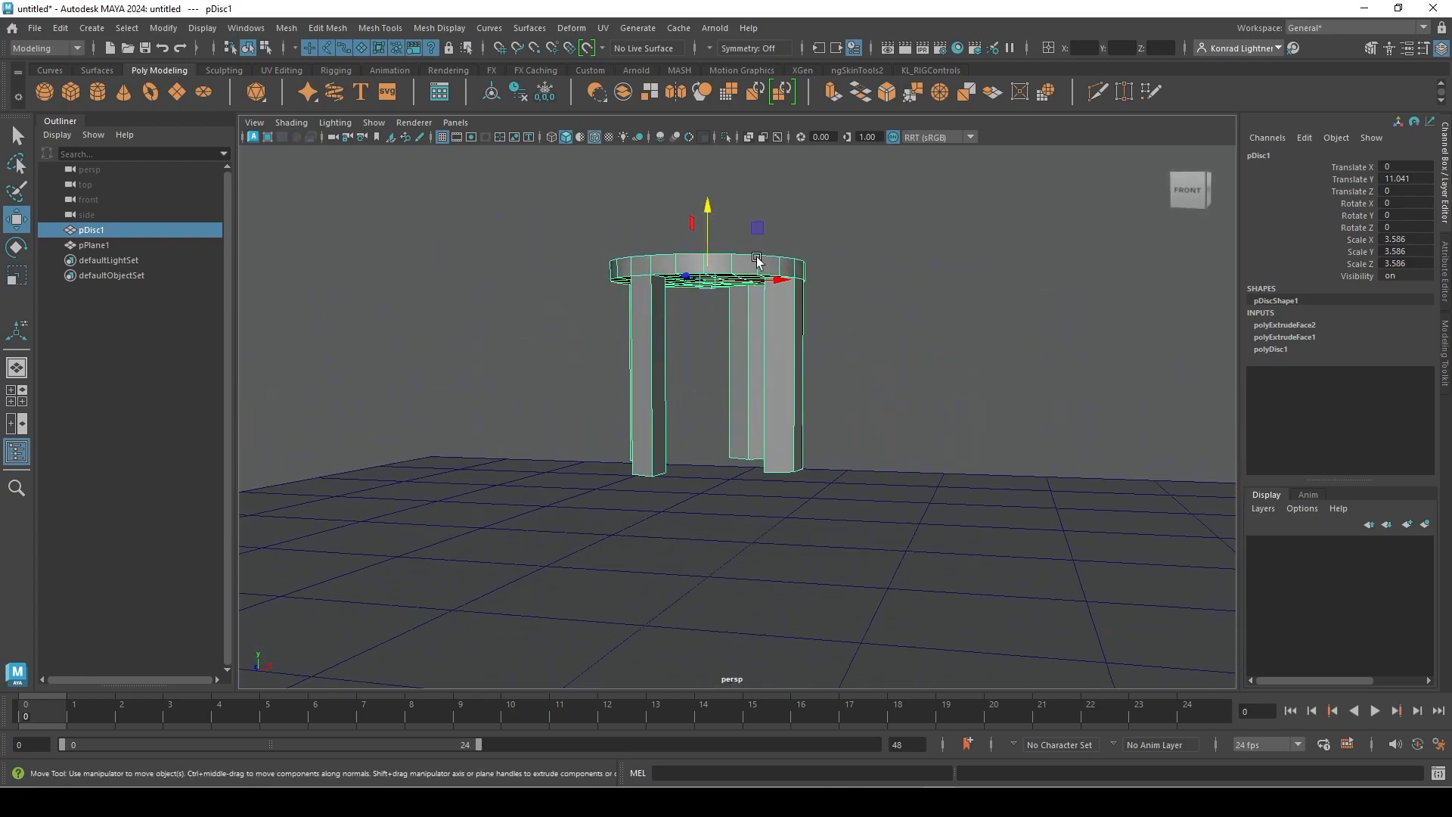
# Try rotating the stool and scaling it along Z around its current pivot, undoing each change.
pyautogui.moveTo(713, 282); pyautogui.dragTo(855, 293)
pyautogui.press('e')
pyautogui.hotkey('ctrl', 'z')
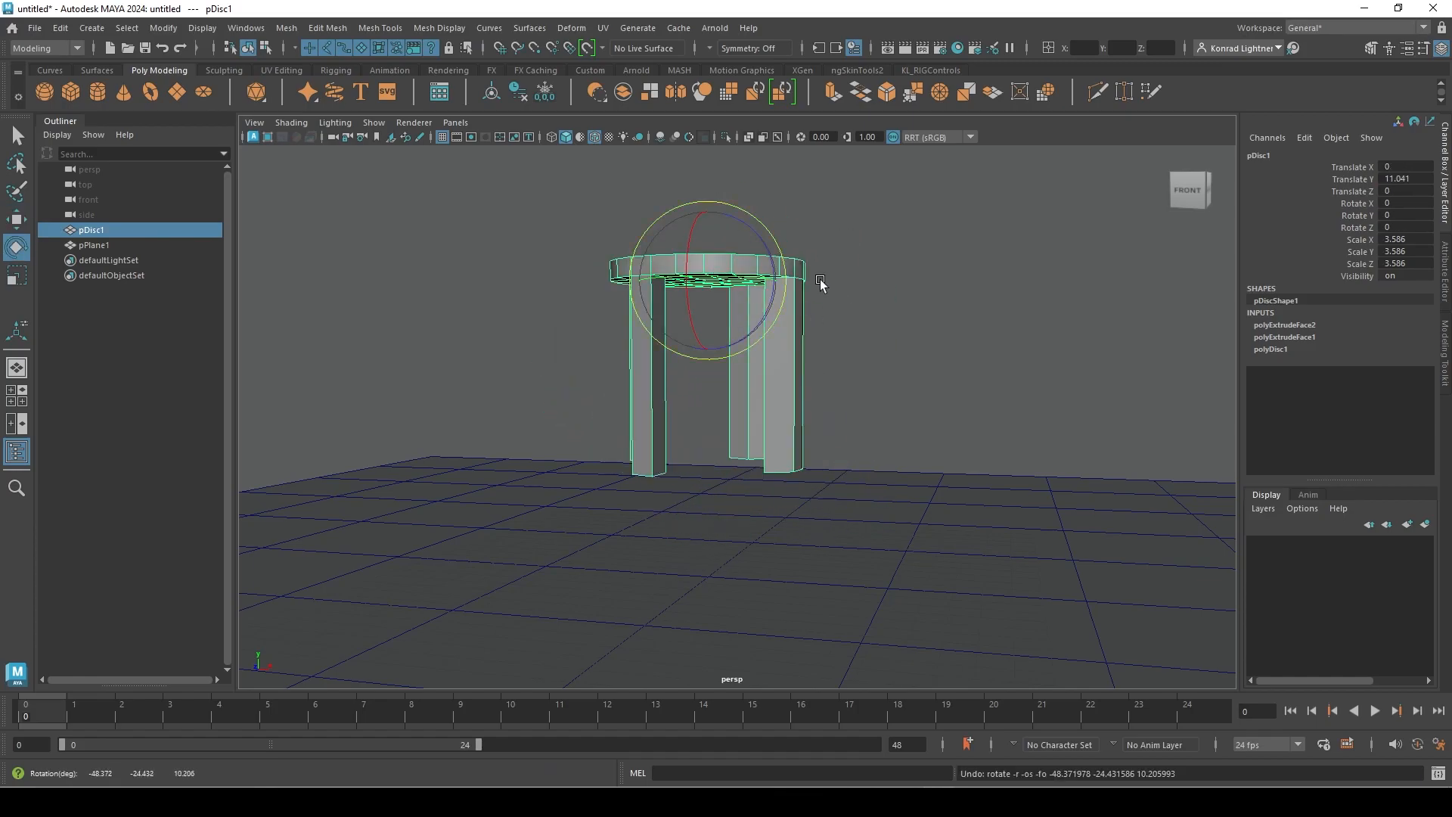
pyautogui.press('r')
pyautogui.moveTo(686, 276); pyautogui.dragTo(745, 286)
pyautogui.hotkey('ctrl', 'z')
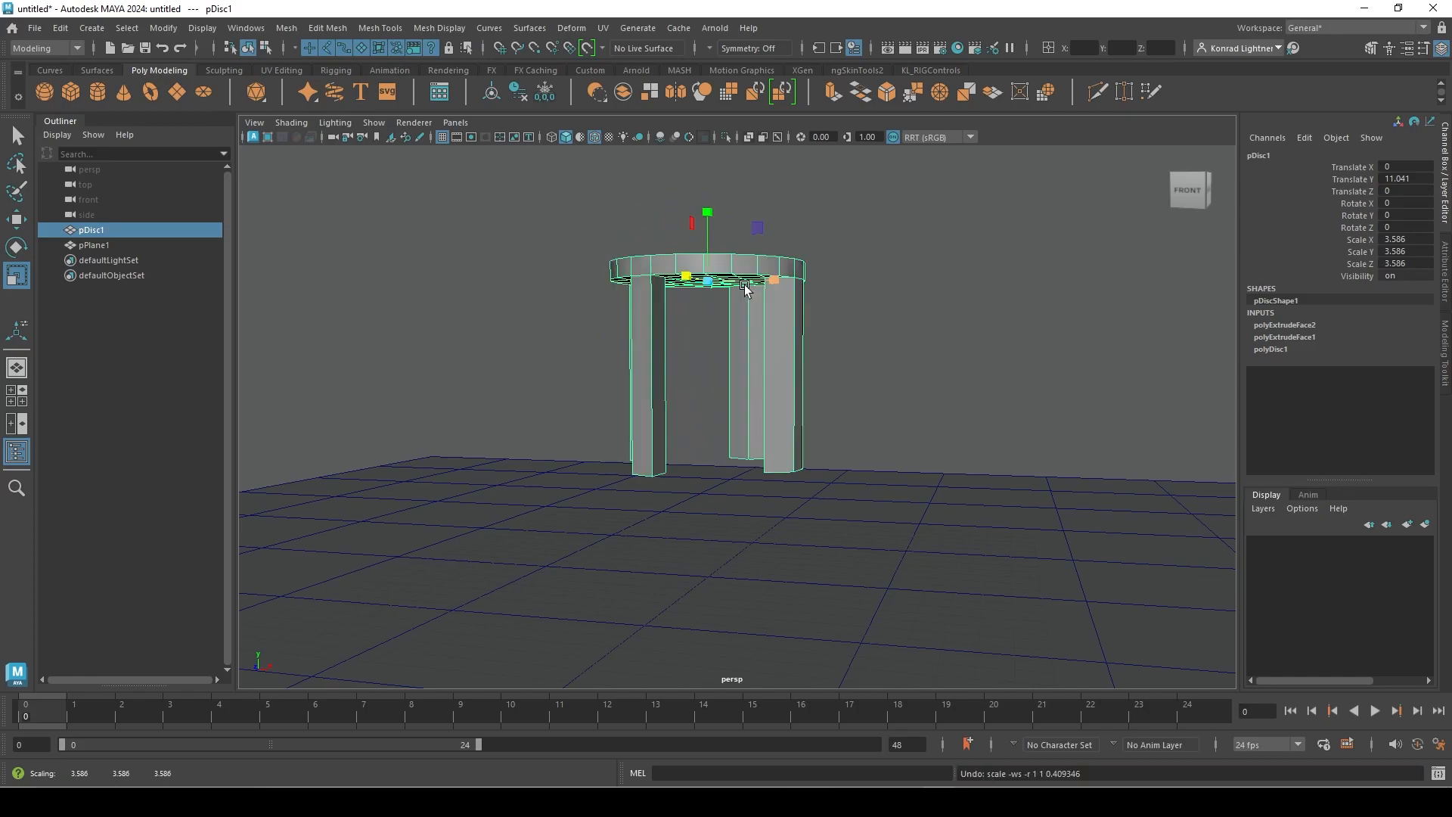
# Try to move the stool's pivot down the Y axis by hand in pivot edit mode, and undo it.
pyautogui.press('w')
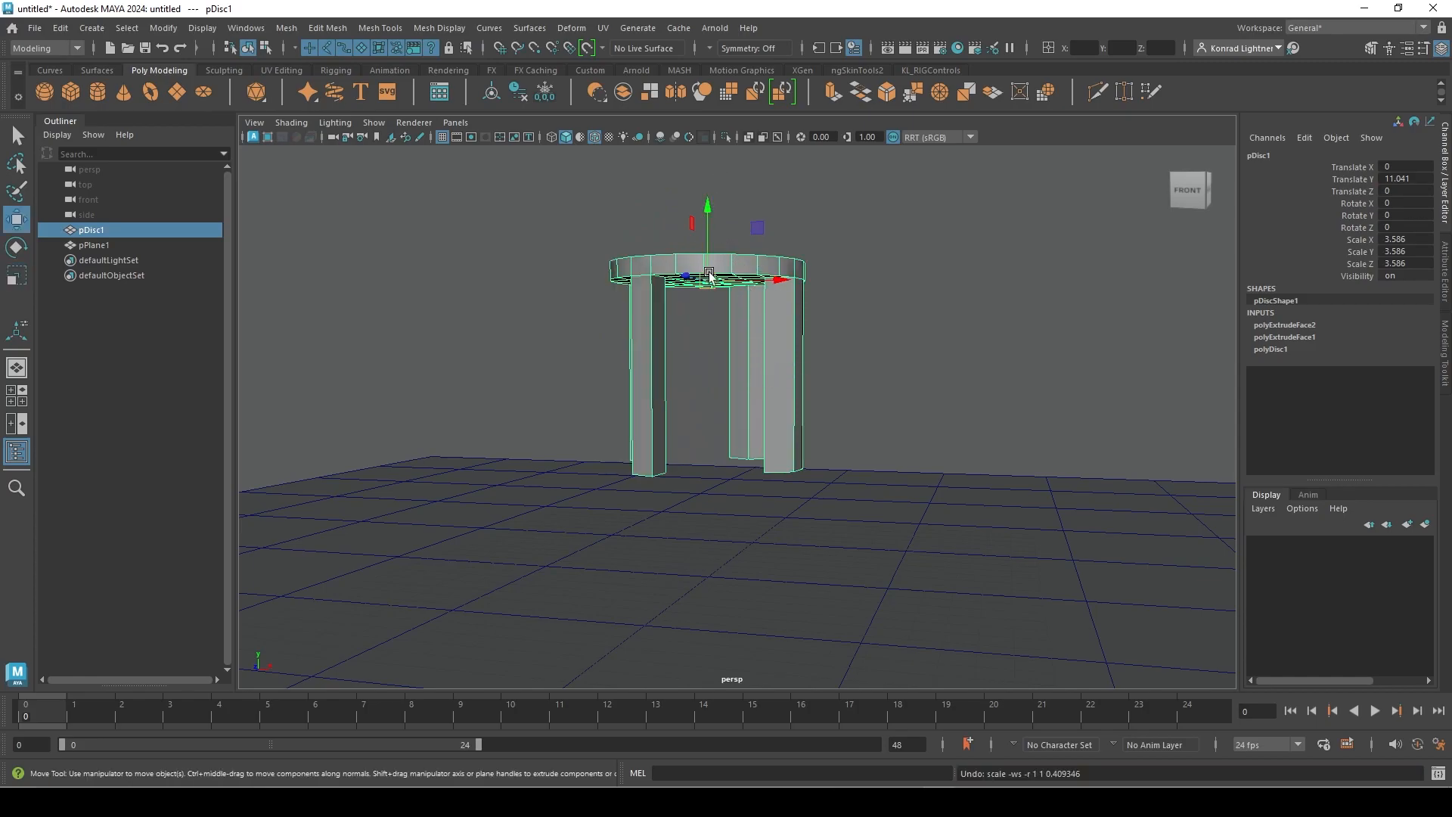
pyautogui.press('d')
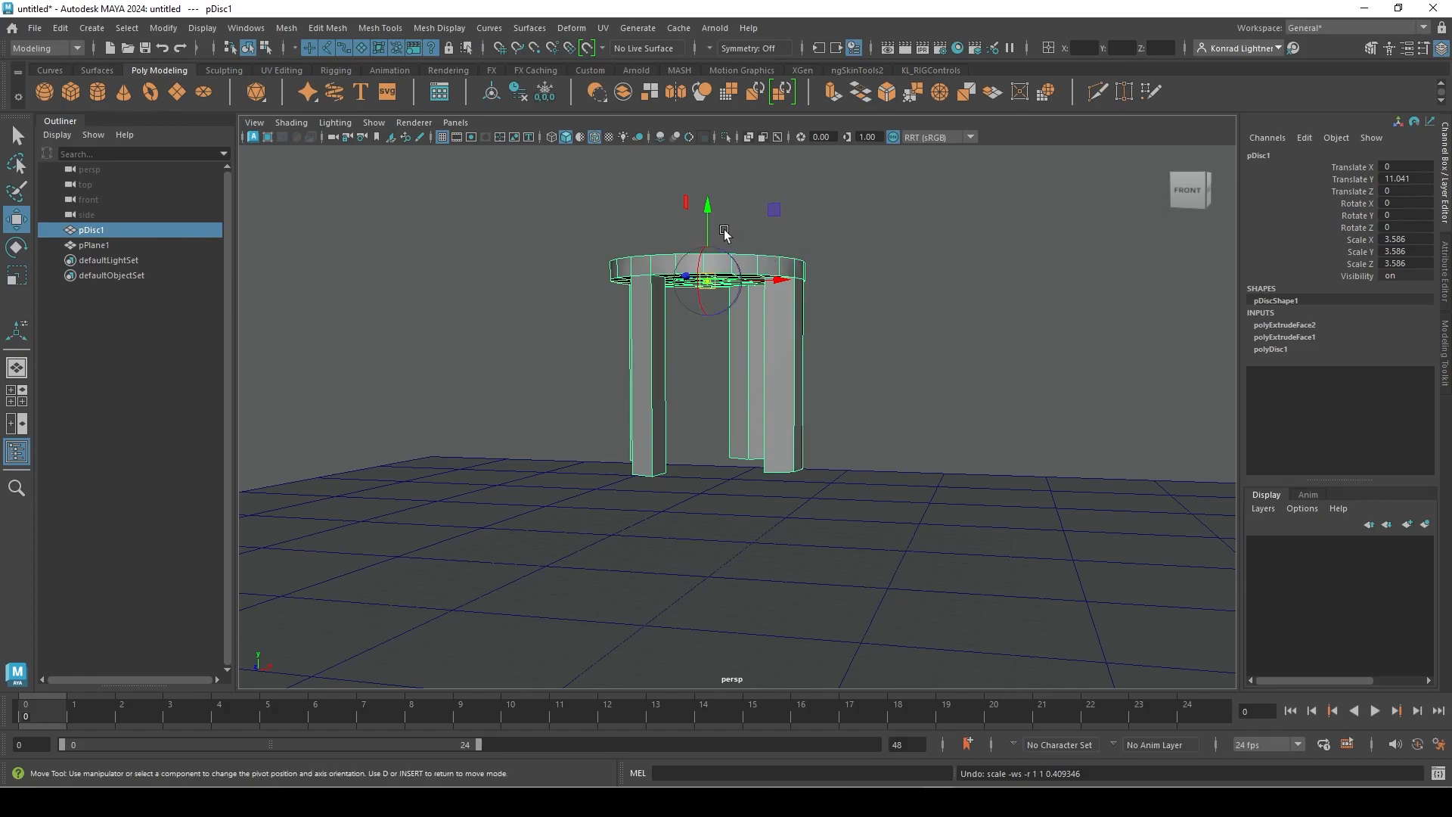
pyautogui.moveTo(715, 214); pyautogui.dragTo(690, 263)
pyautogui.hotkey('ctrl', 'z')
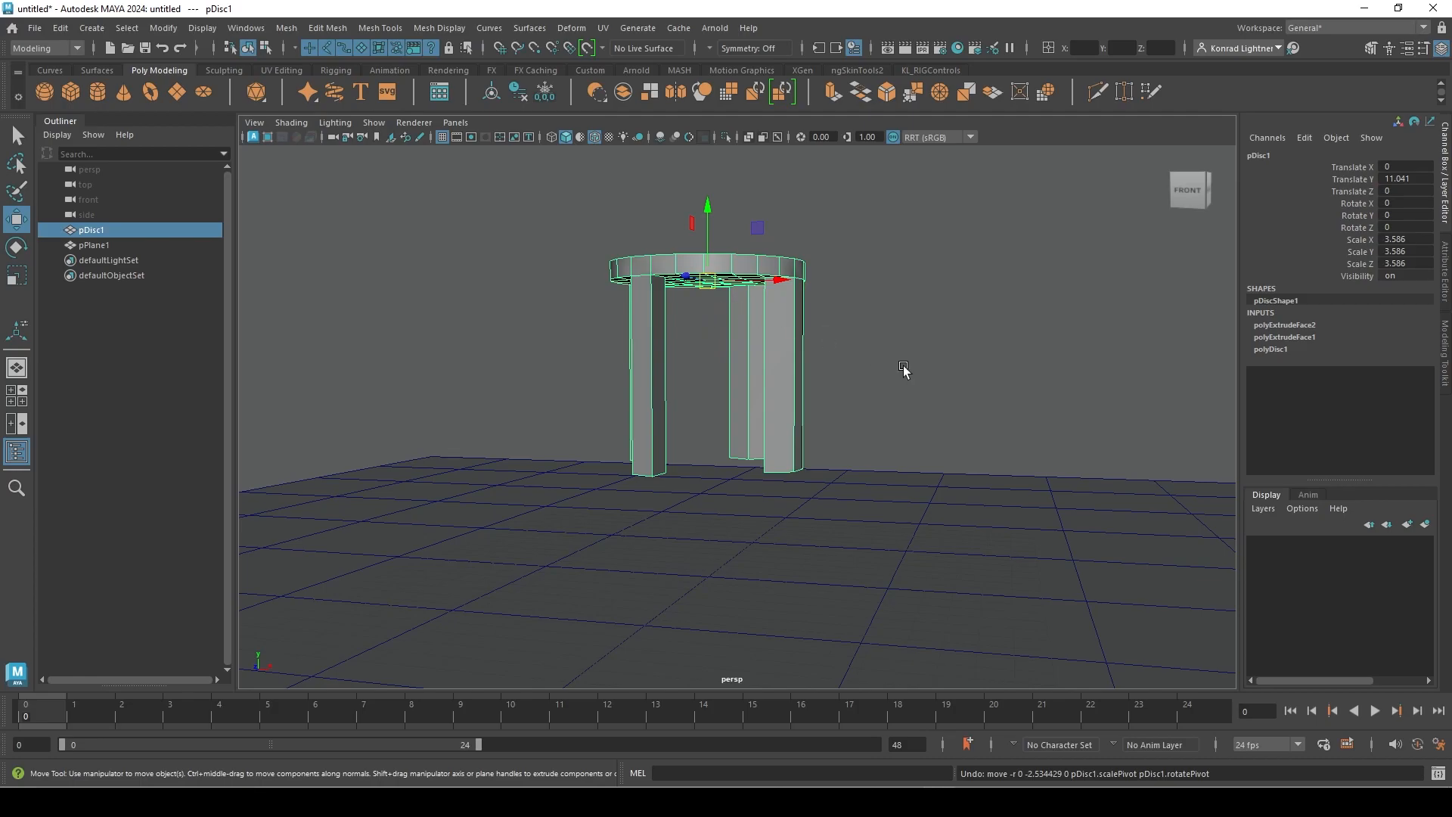
pyautogui.press('d')
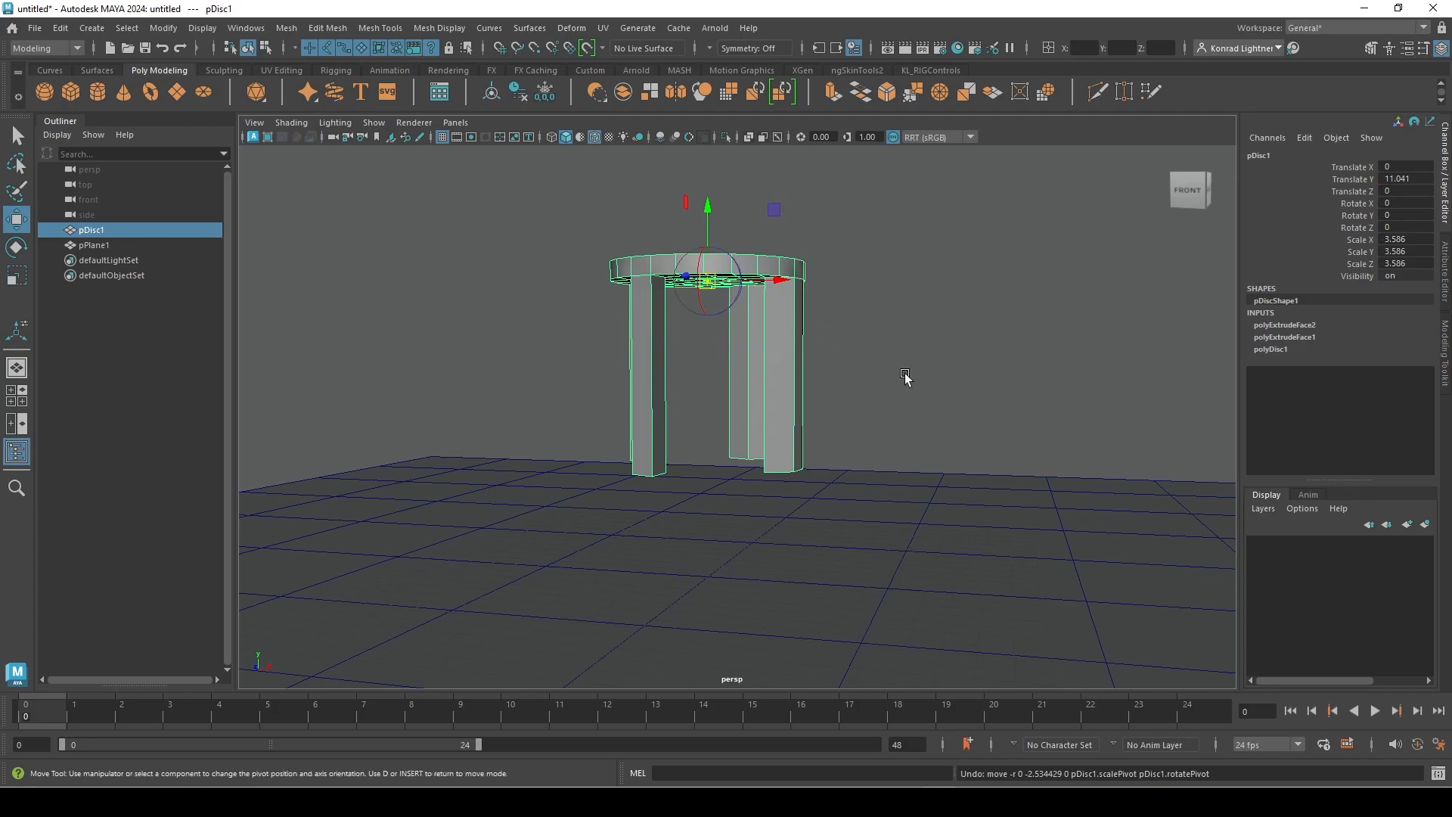
pyautogui.keyDown('alt'); pyautogui.moveTo(963, 556); pyautogui.dragTo(740, 481); pyautogui.keyUp('alt')
pyautogui.press('d')
pyautogui.keyDown('alt'); pyautogui.moveTo(838, 356); pyautogui.dragTo(744, 478); pyautogui.keyUp('alt')
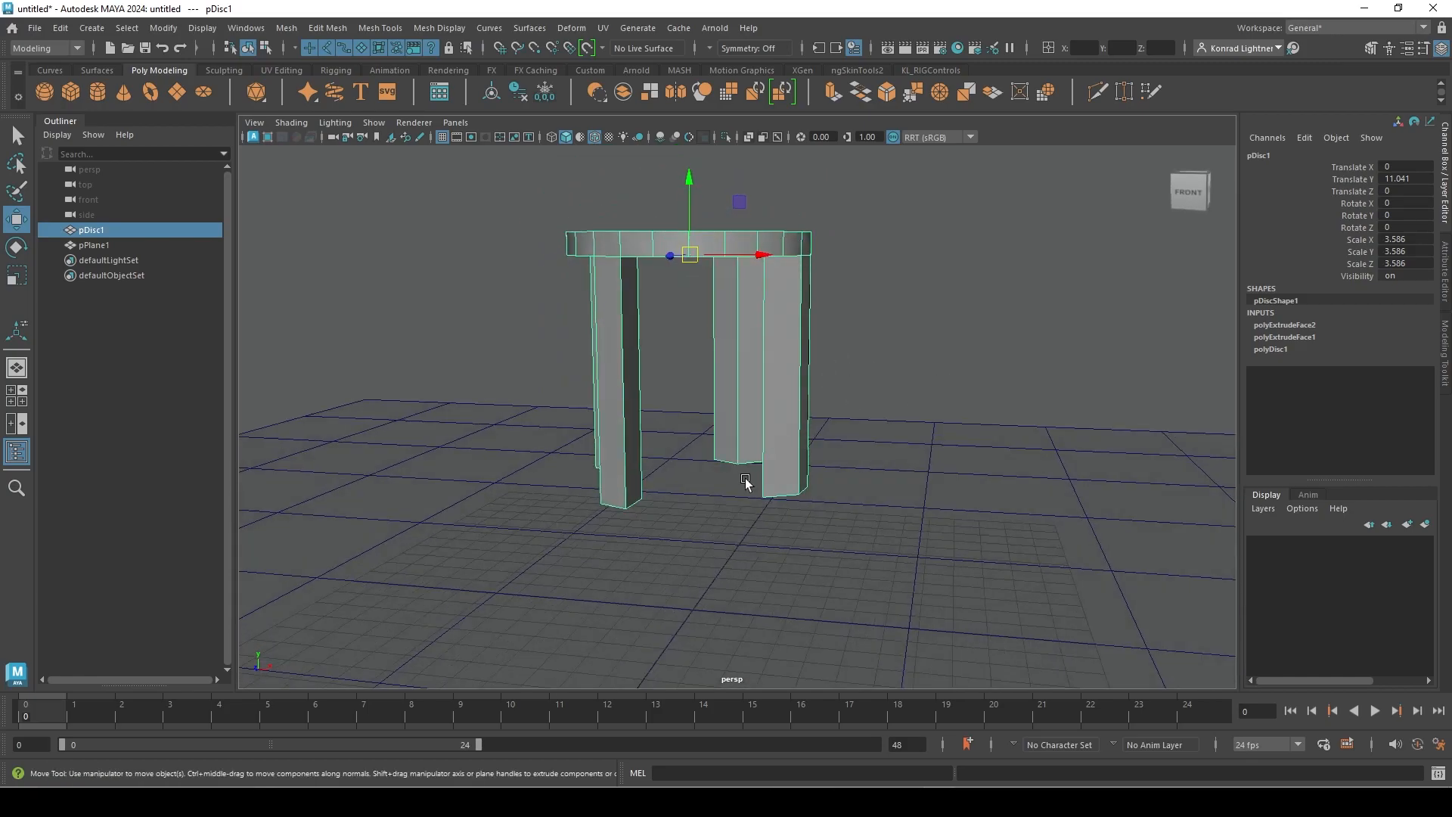
# Snap the stool's pivot to a vertex at the bottom corner of one leg.
pyautogui.press('d')
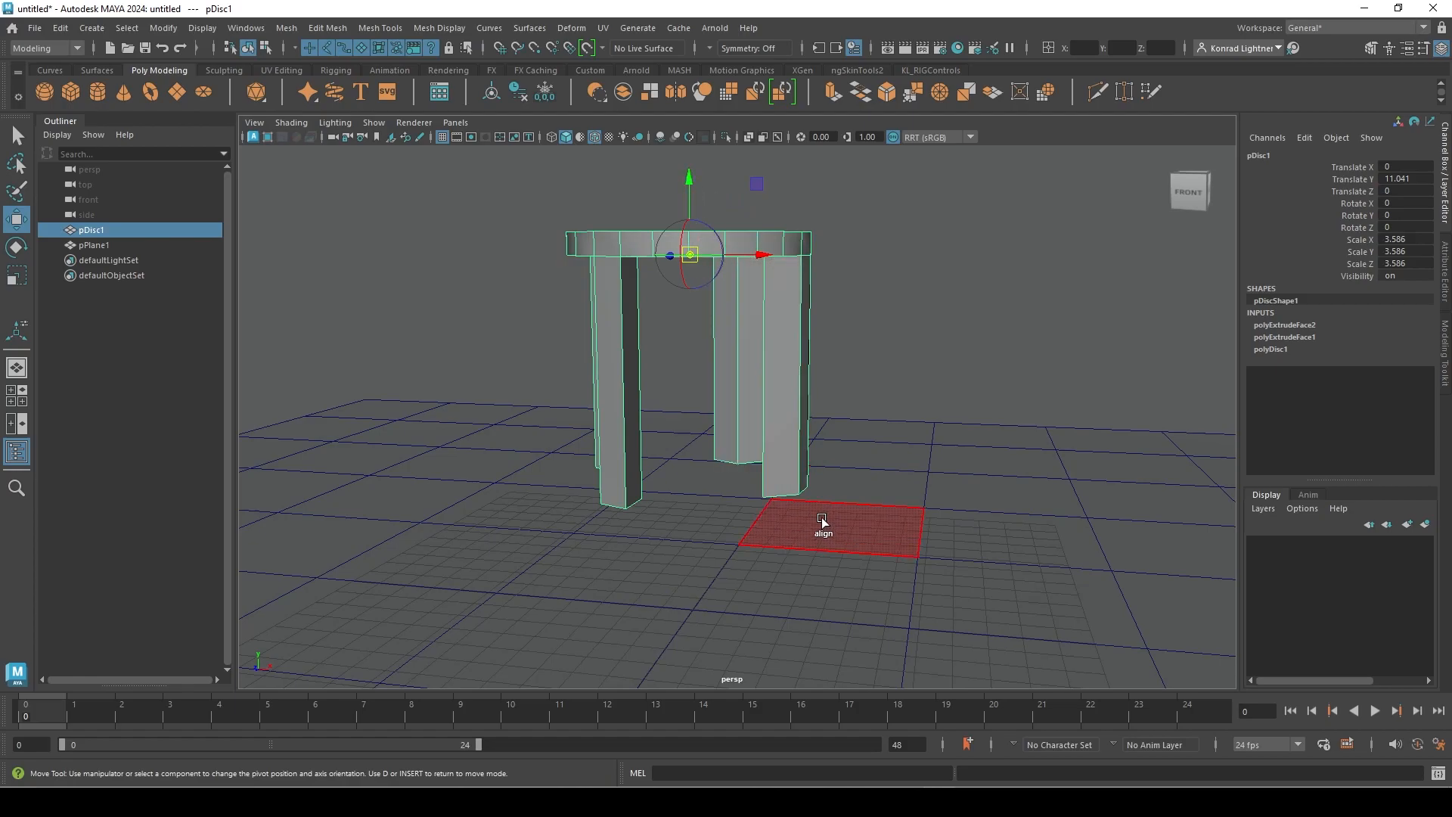
pyautogui.press('d')
pyautogui.press('d')
pyautogui.press('v')
pyautogui.moveTo(772, 501)
pyautogui.mouseDown()
pyautogui.moveTo(752, 495)
pyautogui.moveTo(811, 493)
pyautogui.moveTo(772, 501)
pyautogui.moveTo(769, 343)
pyautogui.moveTo(737, 233)
pyautogui.moveTo(658, 259)
pyautogui.moveTo(615, 347)
pyautogui.moveTo(613, 496)
pyautogui.moveTo(642, 493)
pyautogui.moveTo(602, 503)
pyautogui.moveTo(597, 464)
pyautogui.moveTo(642, 501)
pyautogui.moveTo(798, 501)
pyautogui.moveTo(756, 505)
pyautogui.mouseUp()
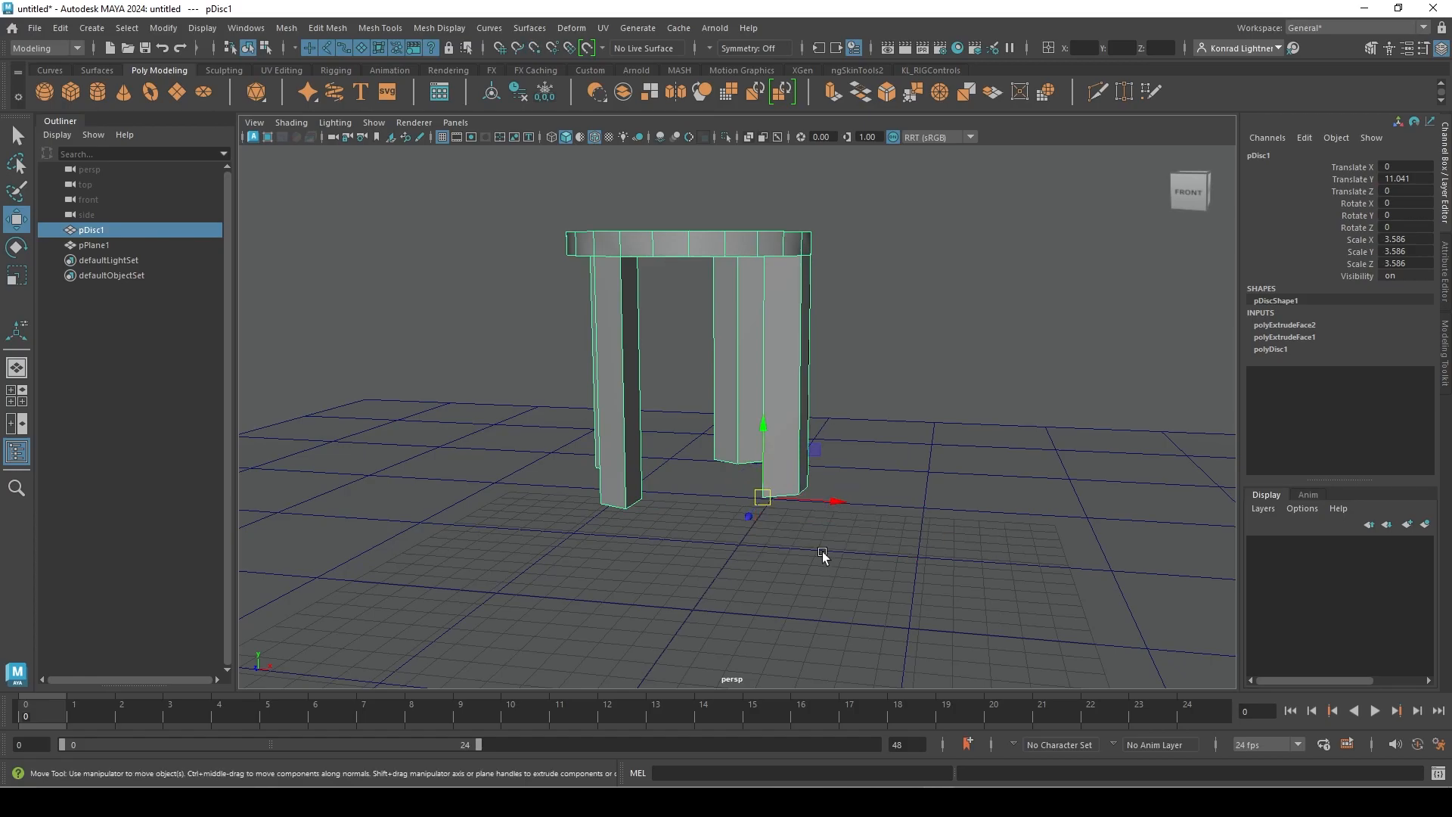
# Move the stool's pivot to the centre vertex on top of the seat.
pyautogui.keyDown('alt'); pyautogui.moveTo(832, 549); pyautogui.dragTo(912, 569); pyautogui.keyUp('alt')
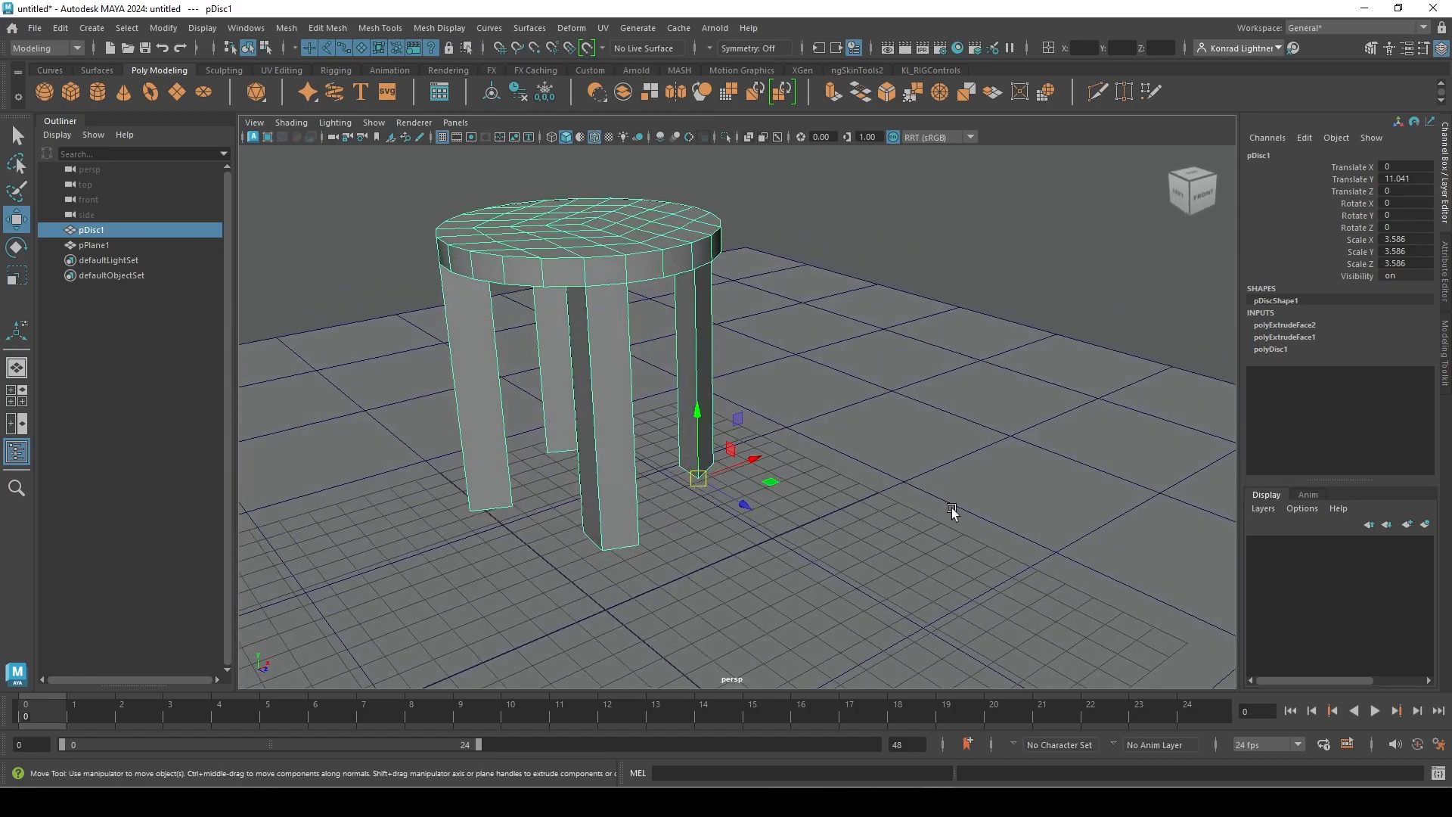
pyautogui.keyDown('alt'); pyautogui.moveTo(826, 457); pyautogui.dragTo(743, 560); pyautogui.keyUp('alt')
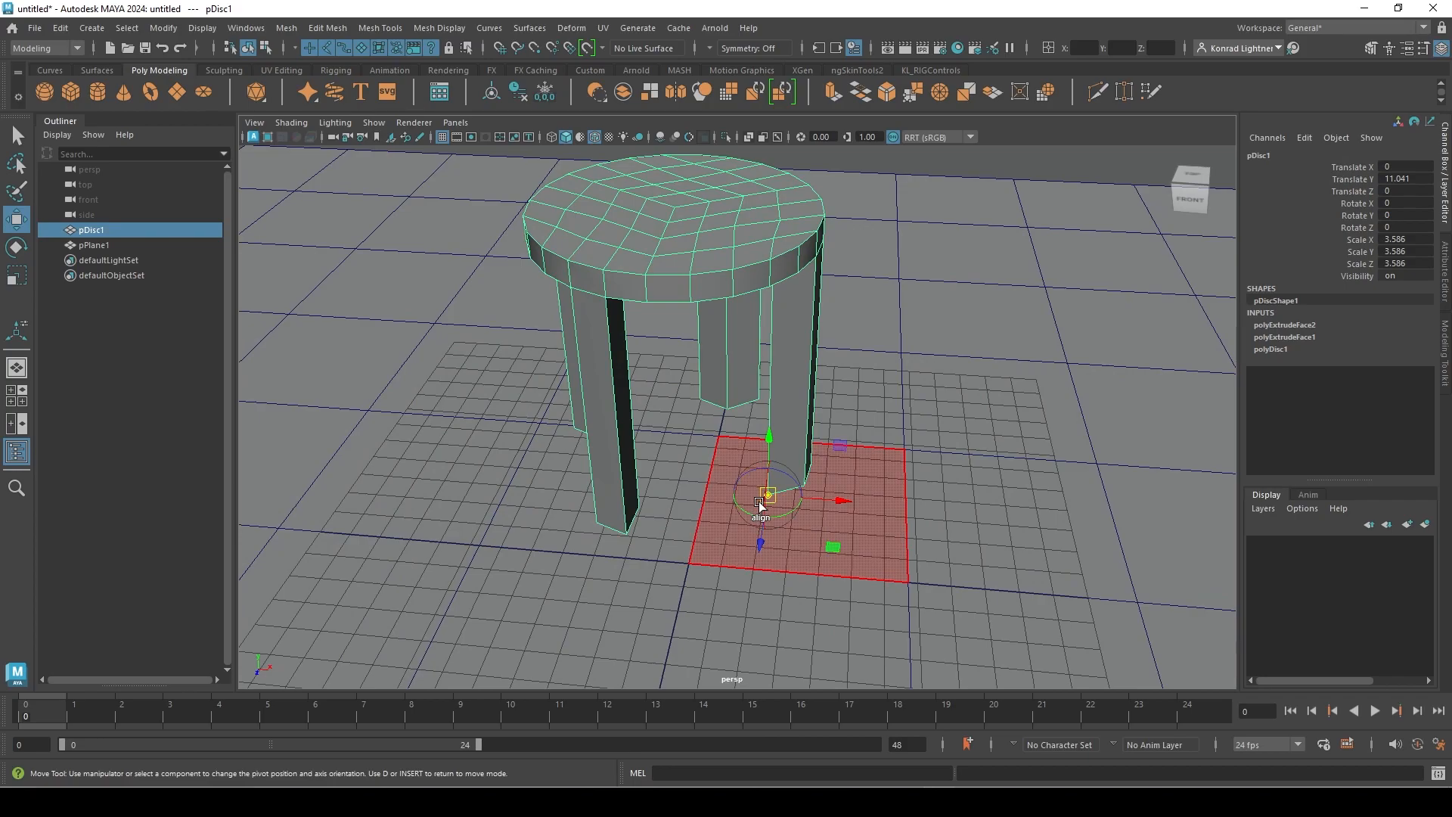
pyautogui.press('d')
pyautogui.moveTo(697, 237); pyautogui.dragTo(674, 211)
pyautogui.press('d')
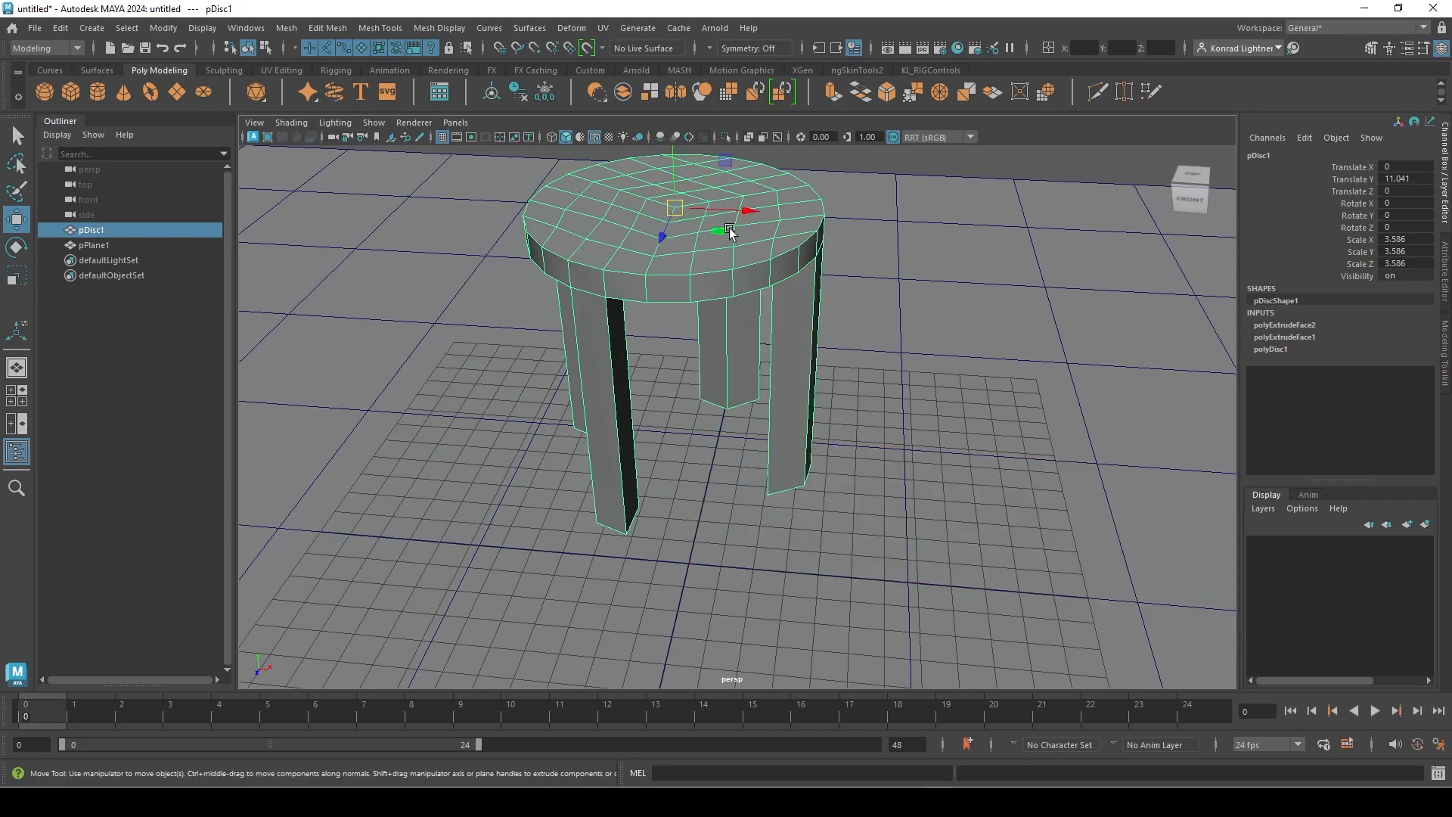
pyautogui.keyDown('alt'); pyautogui.moveTo(701, 305); pyautogui.dragTo(680, 421); pyautogui.keyUp('alt')
pyautogui.keyDown('alt'); pyautogui.moveTo(747, 461); pyautogui.dragTo(708, 420); pyautogui.keyUp('alt')
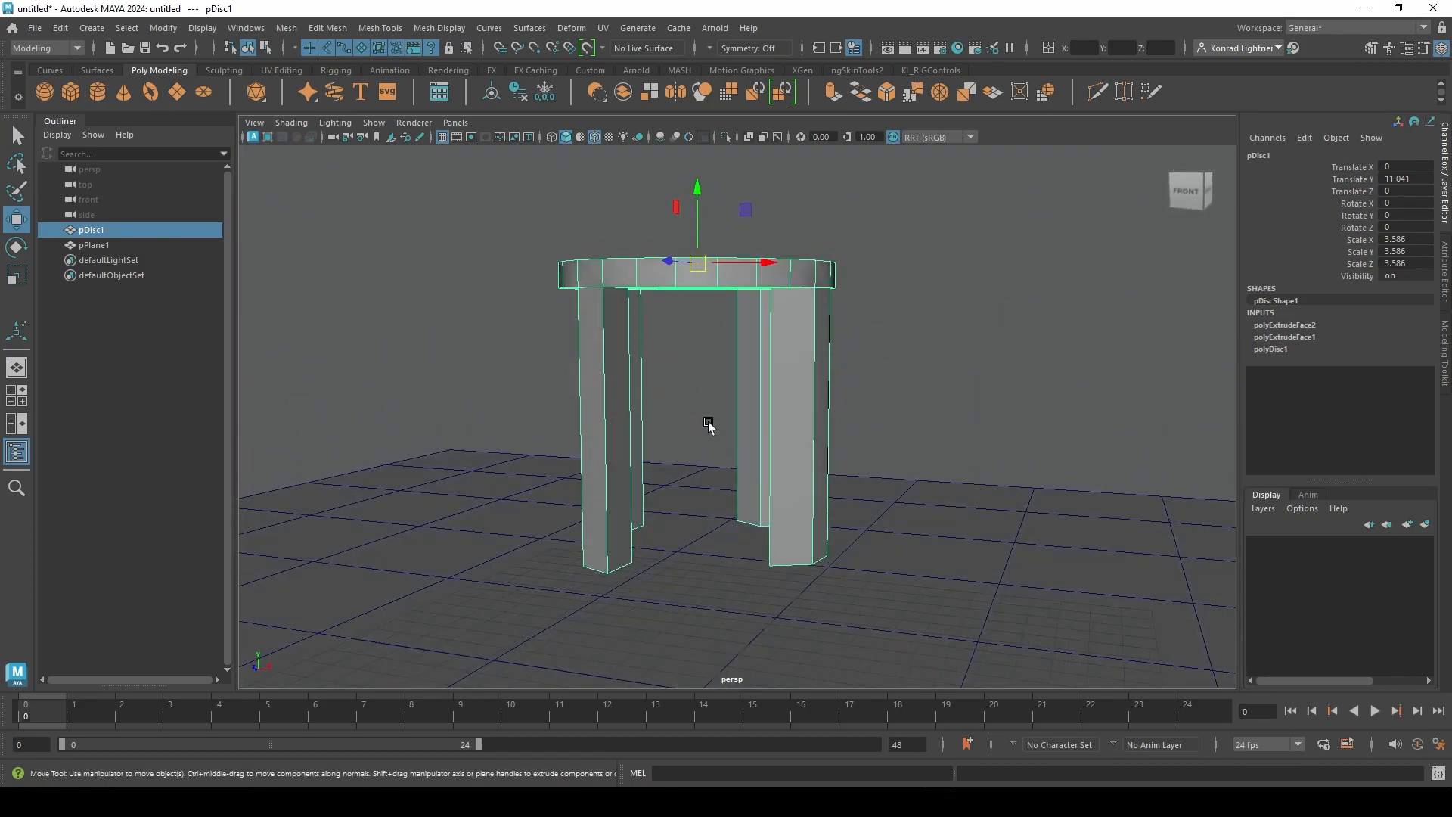
# Try to snap the pivot from the seat down to the base of a rear leg, and undo the misplaced move.
pyautogui.click(697, 185)
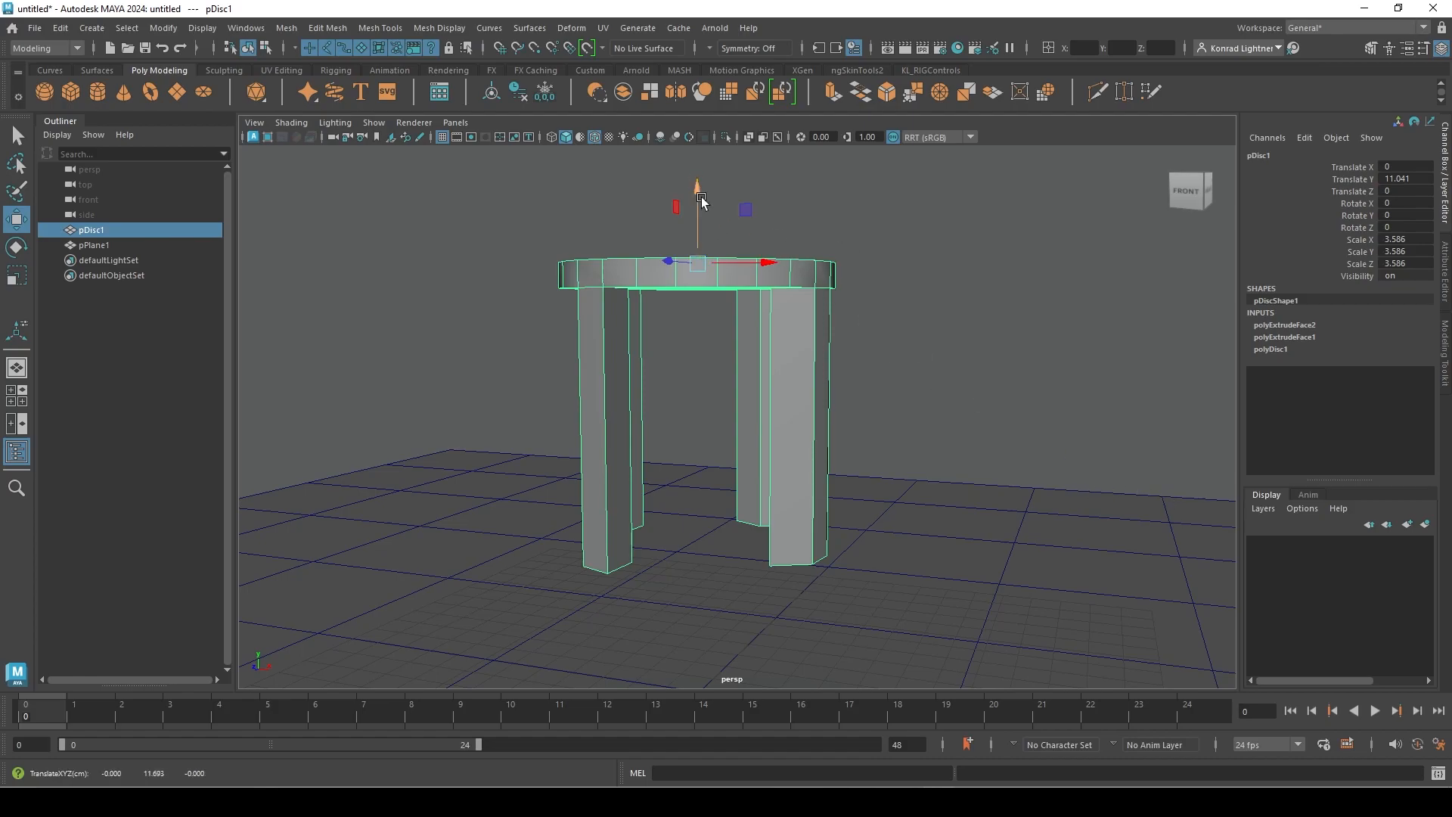
pyautogui.click(733, 233)
pyautogui.click(719, 265)
pyautogui.click(759, 264)
pyautogui.press('d')
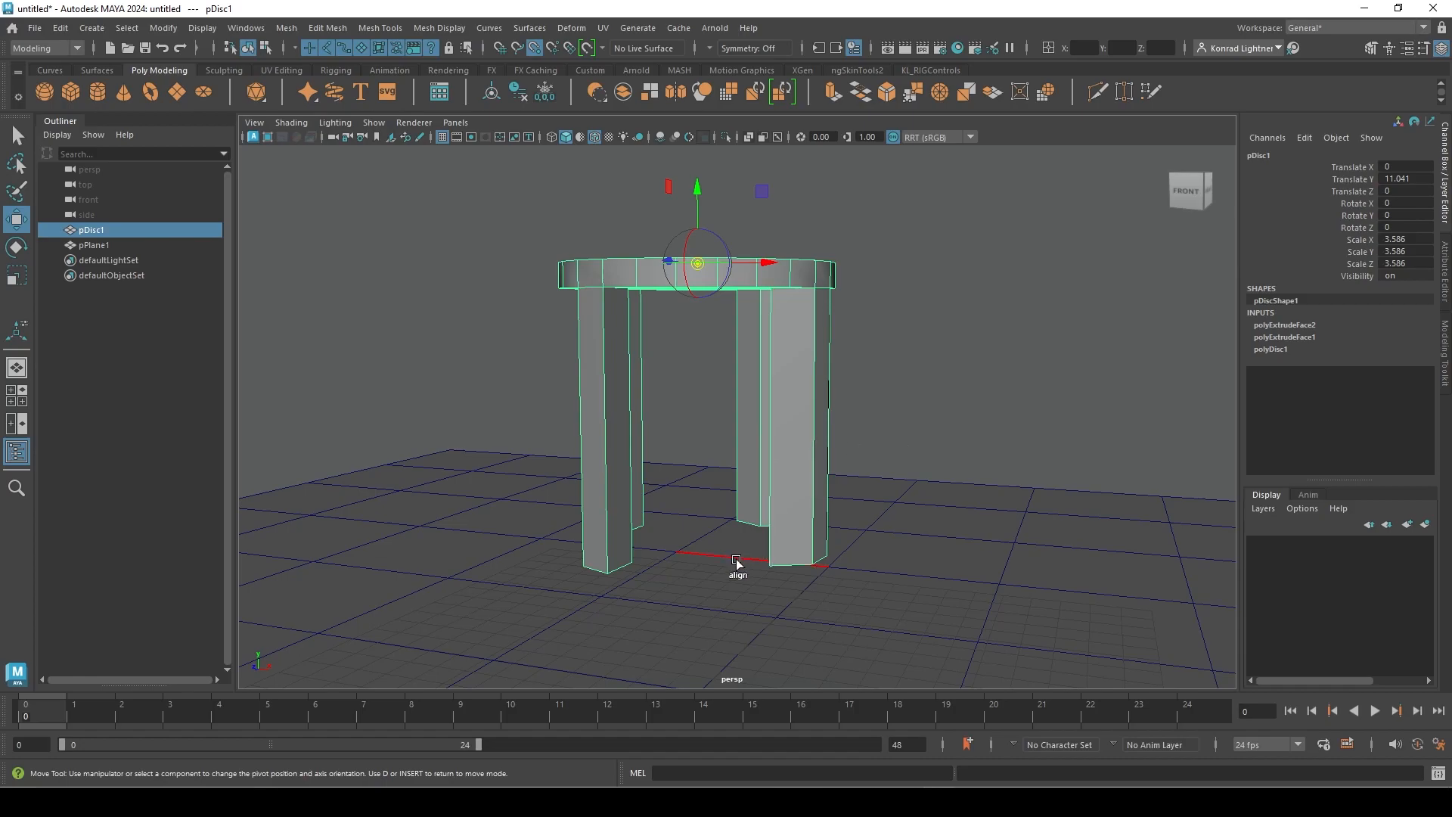
pyautogui.click(737, 522)
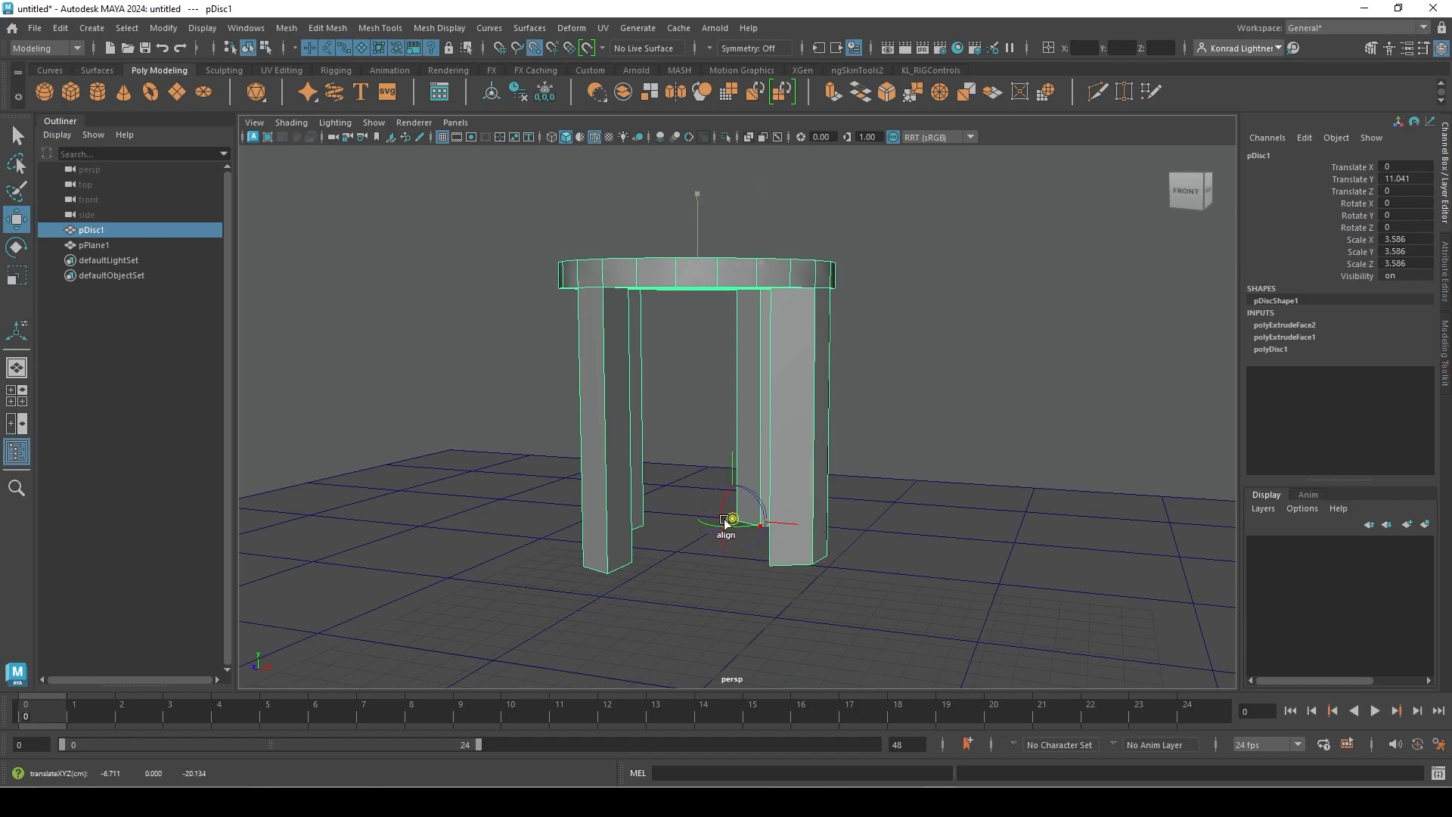
pyautogui.hotkey('ctrl', 'z')
# Snap the pivot along the Y axis only to the bottom of a rear leg, at Y 4.202, keeping it centred under the seat.
pyautogui.scroll(2, 796, 283)
pyautogui.press('d')
pyautogui.press('v')
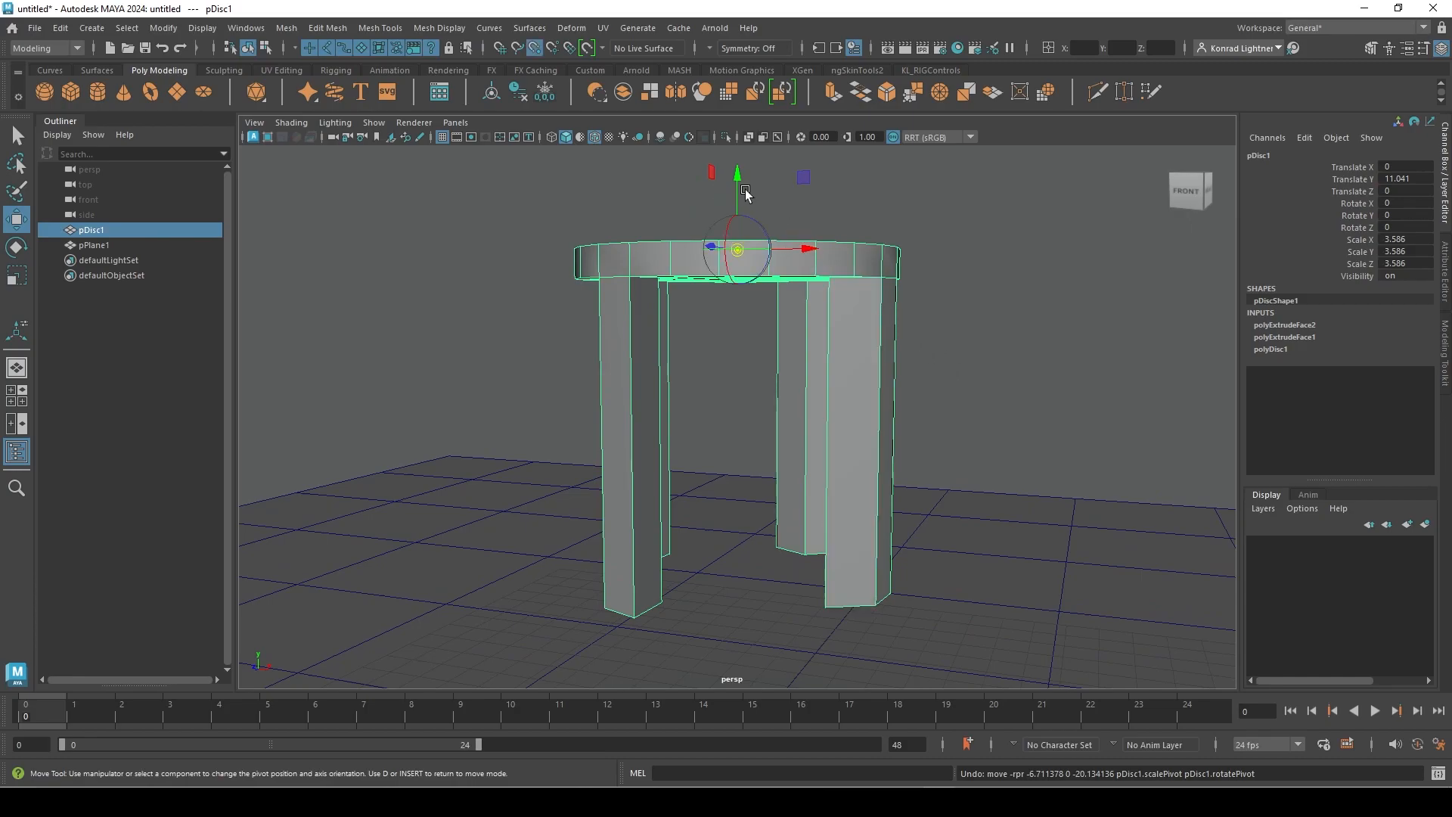
pyautogui.moveTo(739, 172); pyautogui.dragTo(737, 171)
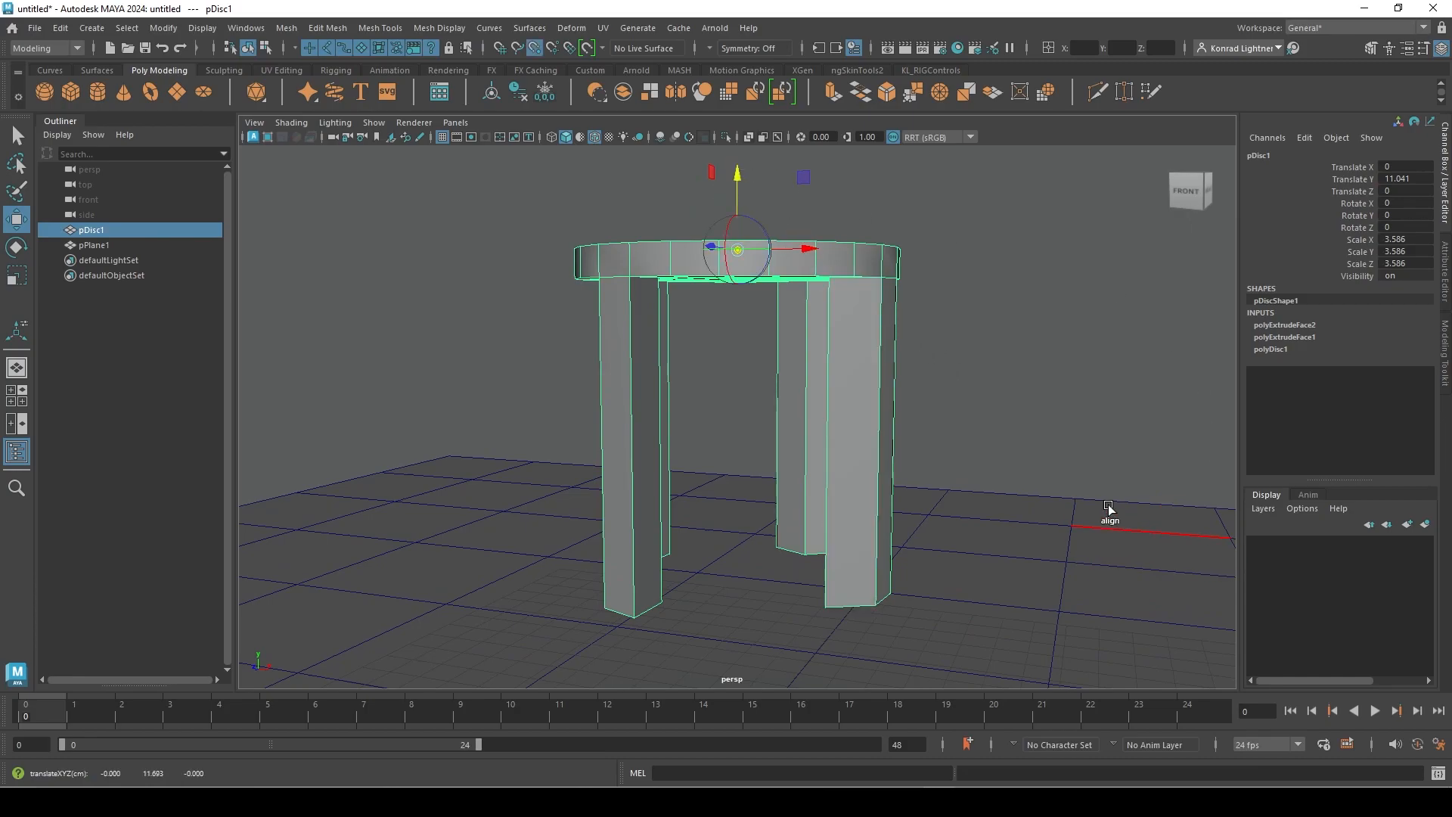
pyautogui.click(807, 560)
pyautogui.moveTo(807, 560); pyautogui.dragTo(802, 562, button='middle')
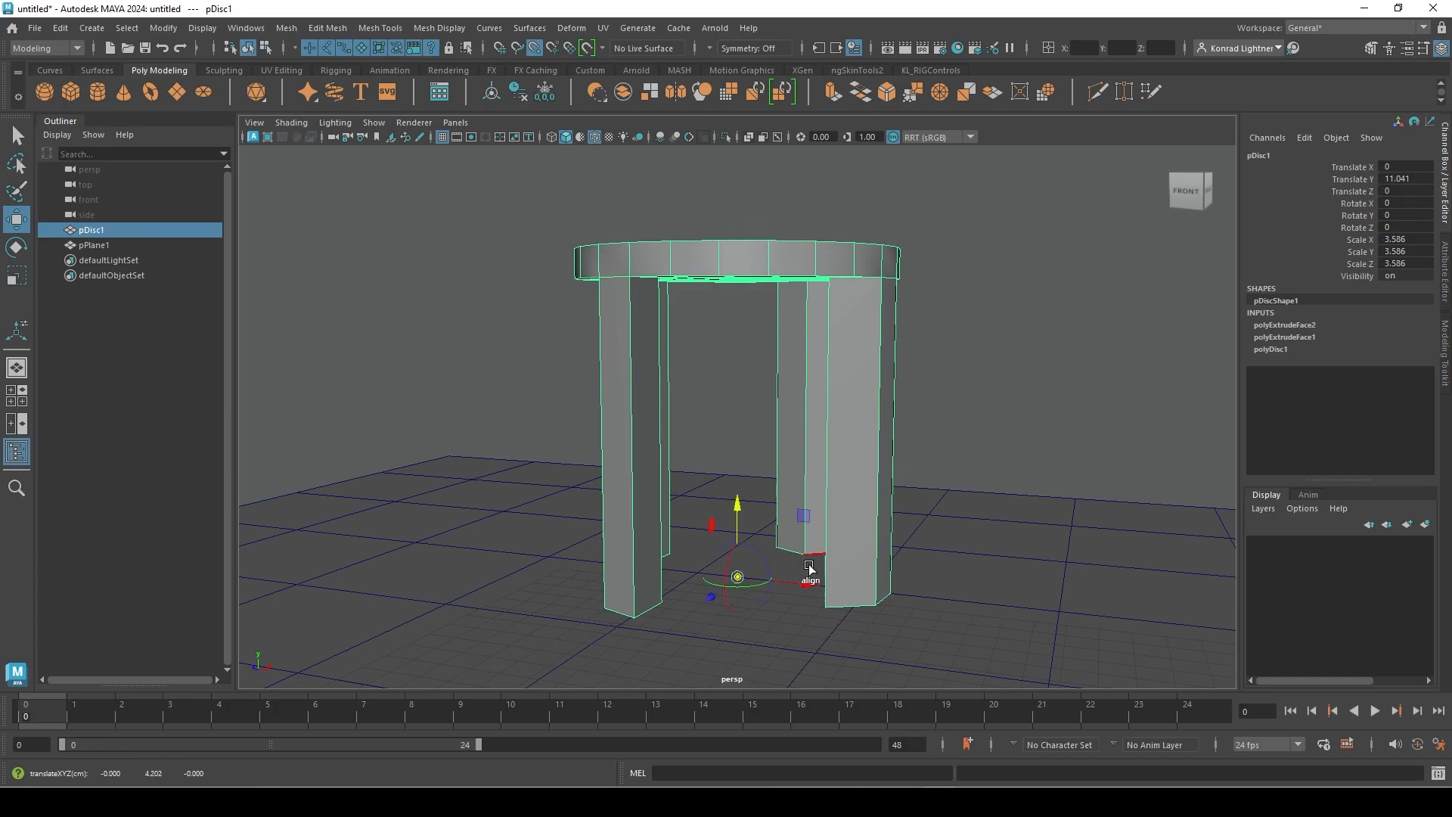
pyautogui.keyDown('alt'); pyautogui.moveTo(891, 683); pyautogui.dragTo(1050, 736); pyautogui.keyUp('alt')
pyautogui.keyDown('alt'); pyautogui.moveTo(754, 385); pyautogui.dragTo(779, 429); pyautogui.keyUp('alt')
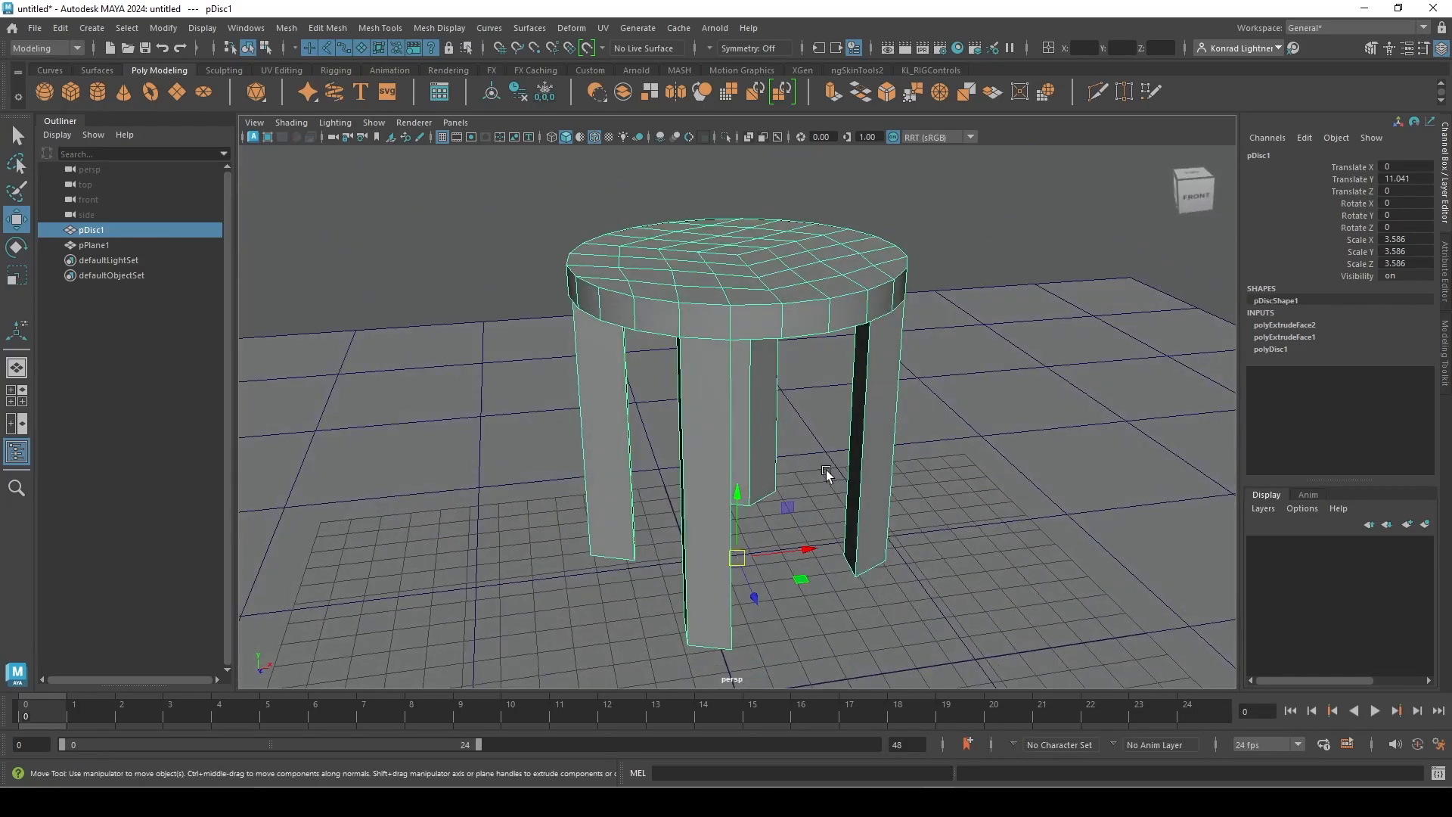
# Snap the stool down by its bottom pivot onto the floor plane, at Translate Y 6.839.
pyautogui.keyDown('alt'); pyautogui.moveTo(787, 552); pyautogui.dragTo(846, 489); pyautogui.keyUp('alt')
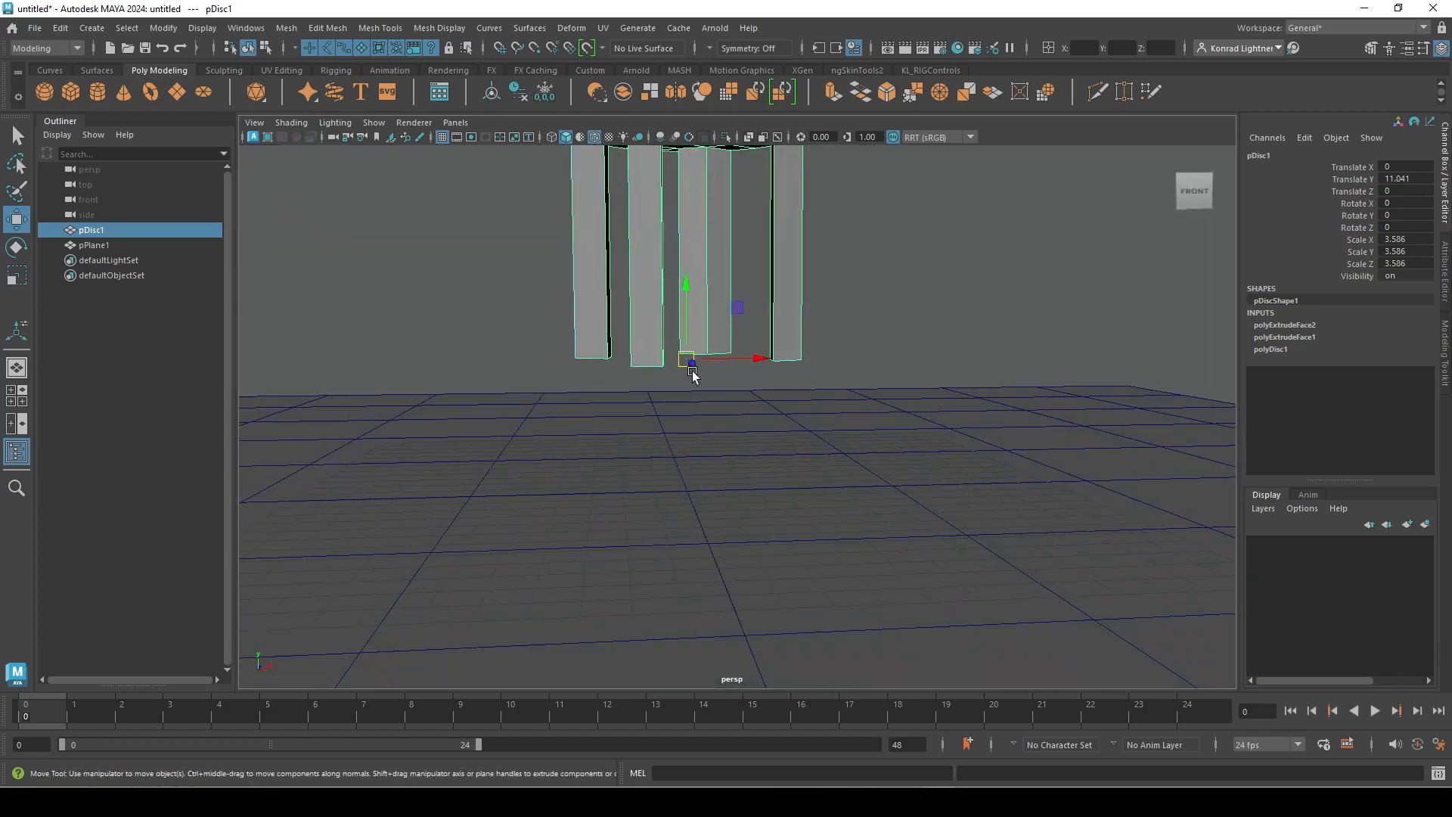
pyautogui.keyDown('alt'); pyautogui.moveTo(766, 414); pyautogui.dragTo(866, 528); pyautogui.keyUp('alt')
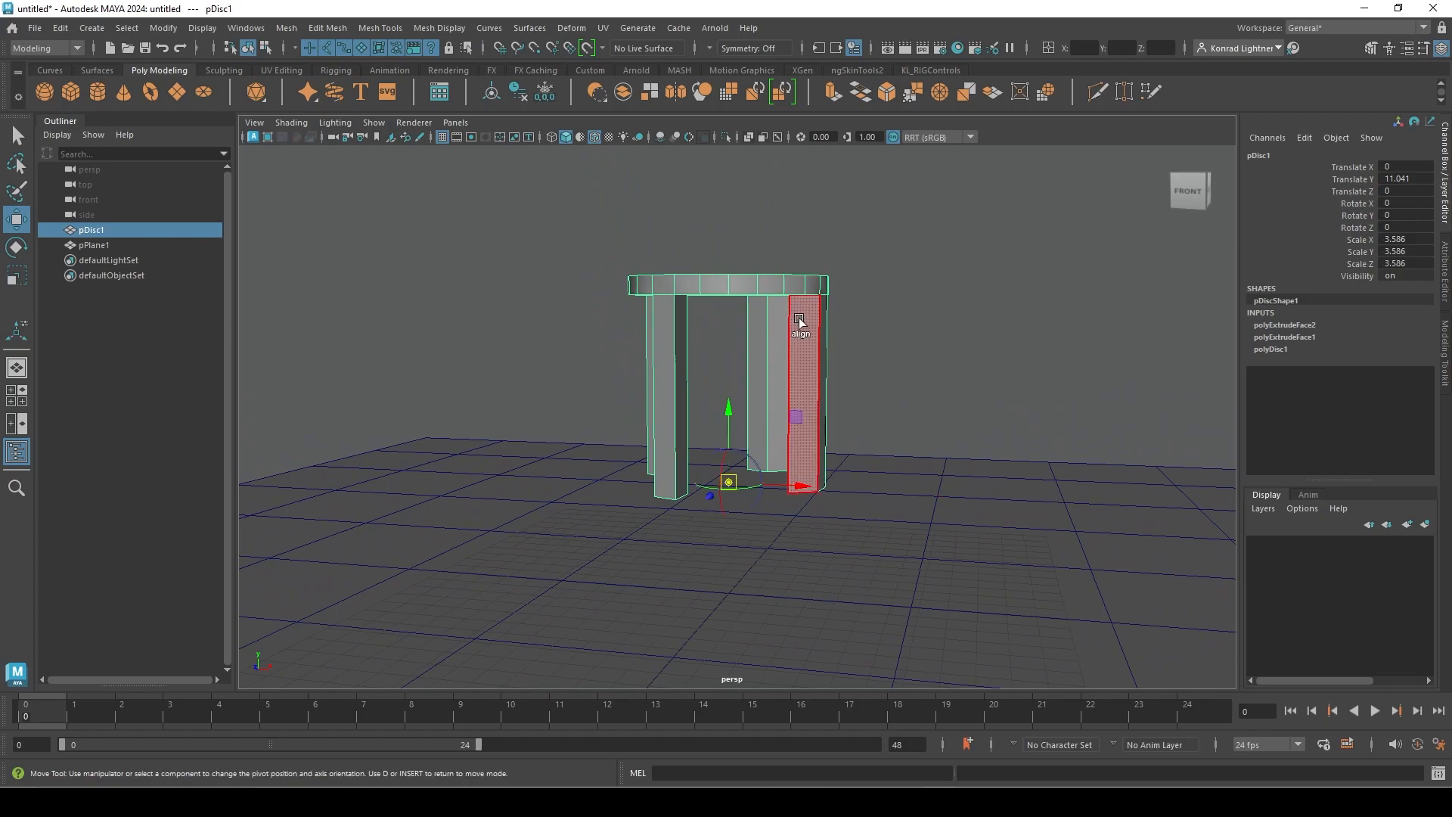
pyautogui.click(998, 462)
pyautogui.click(779, 333)
pyautogui.press('d')
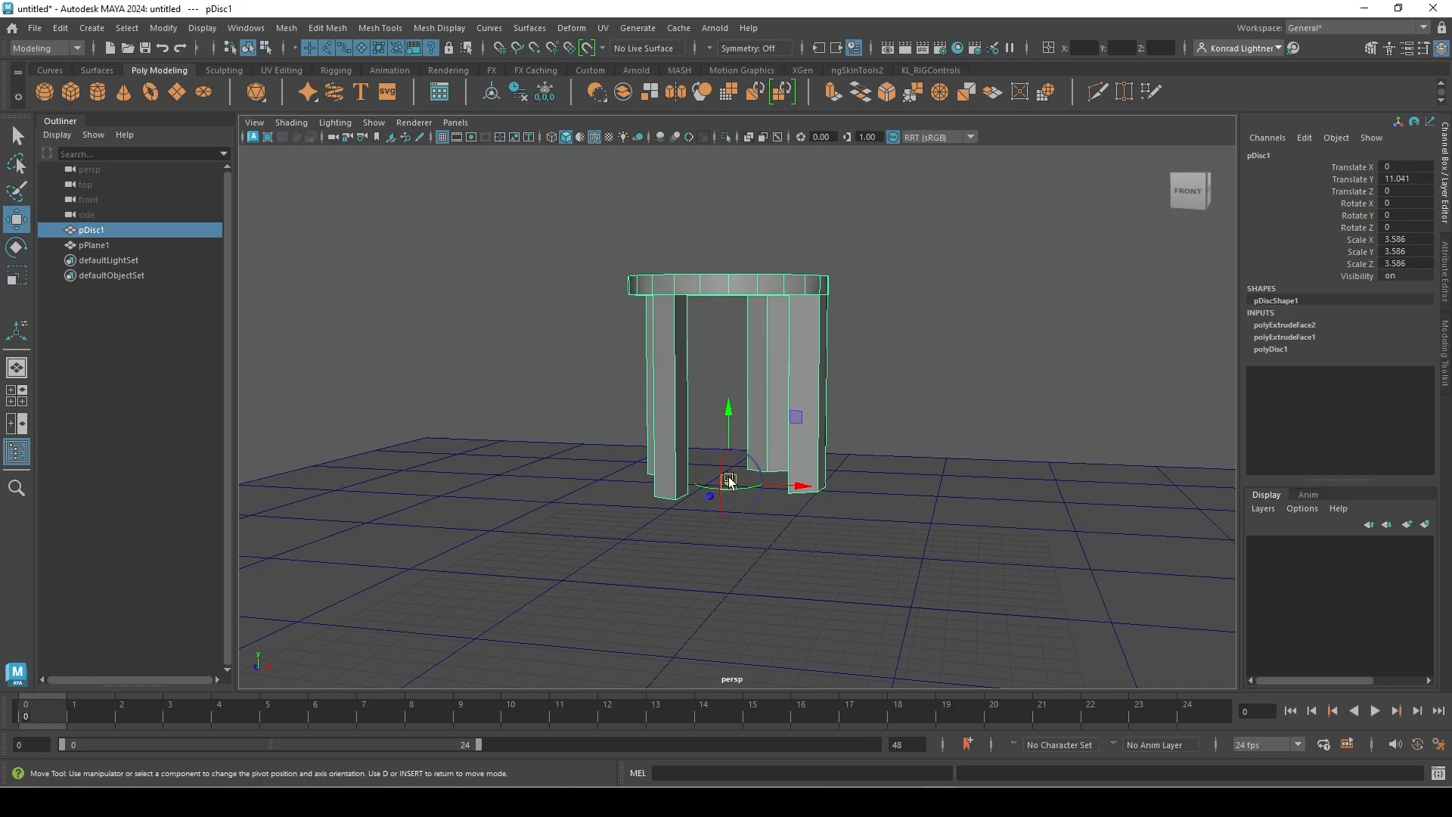
pyautogui.press('d')
pyautogui.press('v')
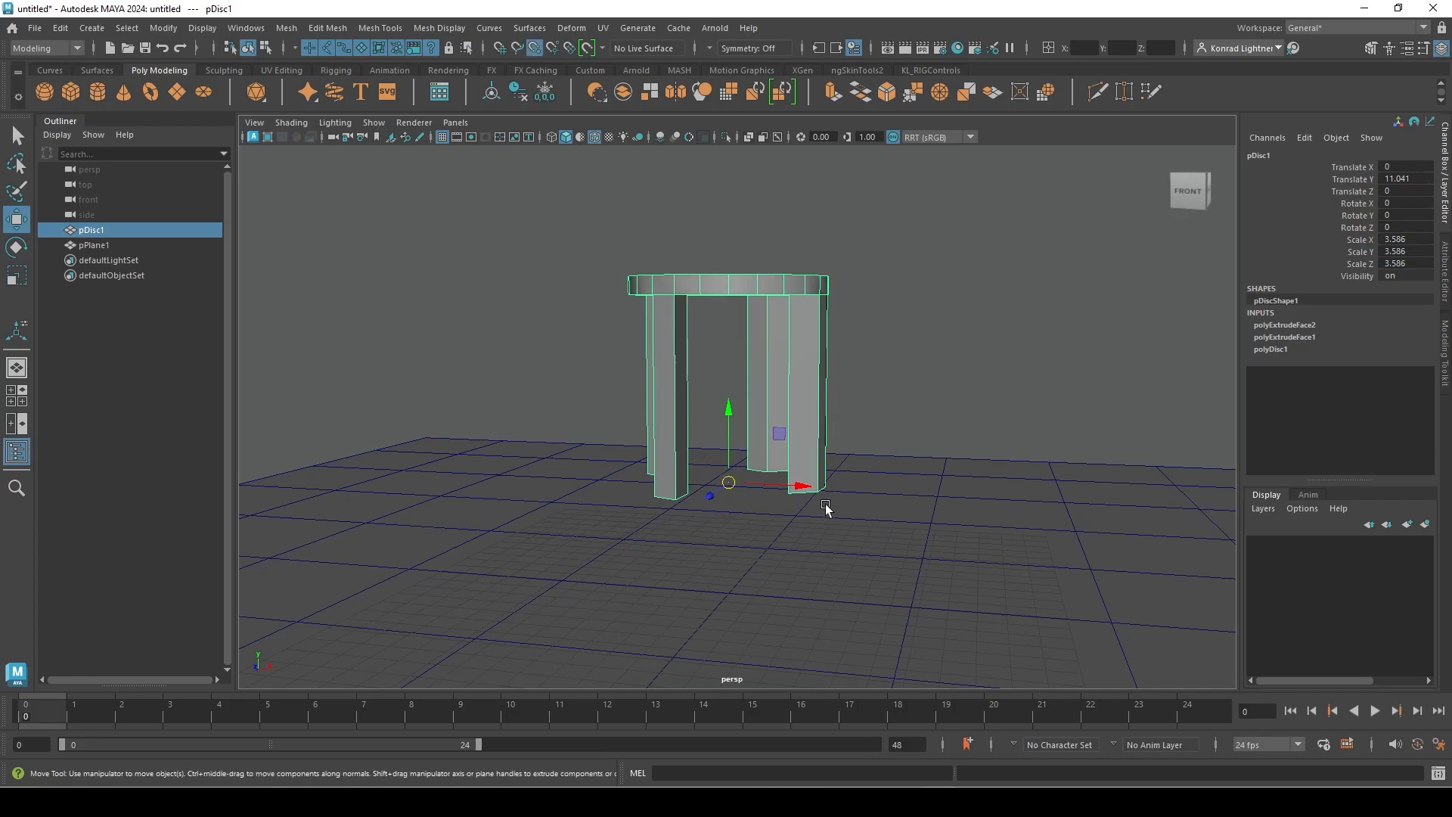
pyautogui.moveTo(735, 597); pyautogui.dragTo(729, 597, button='middle')
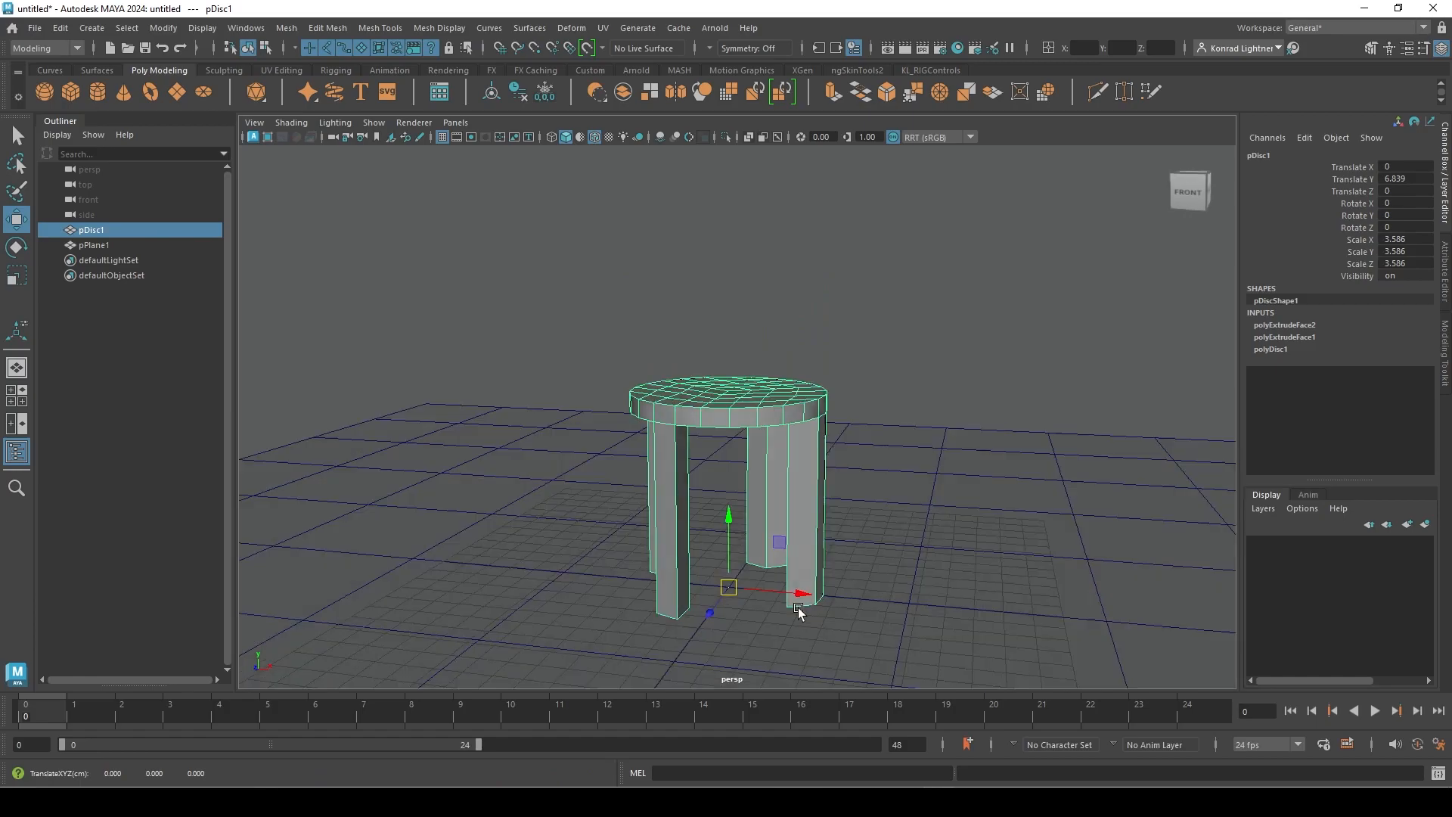
# Try to move the stool across the floor plane along the Z axis, and undo the move.
pyautogui.keyDown('alt'); pyautogui.moveTo(800, 607); pyautogui.dragTo(792, 617); pyautogui.keyUp('alt')
pyautogui.moveTo(740, 547); pyautogui.dragTo(809, 443, button='middle')
pyautogui.hotkey('ctrl', 'z')
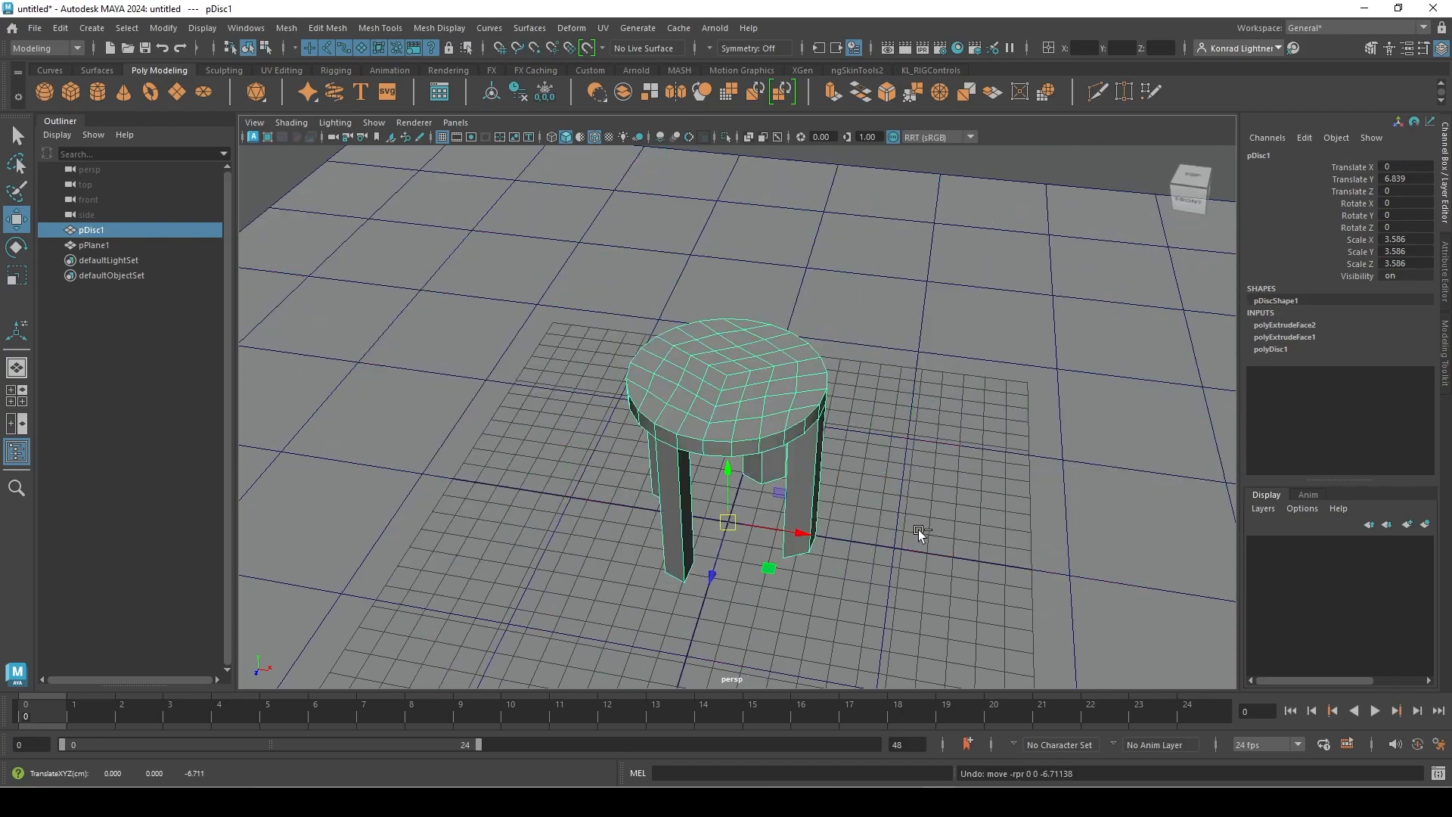
# Move the stool to a raised position at X 5.317, Y 12.68, Z -3.467.
pyautogui.keyDown('alt'); pyautogui.moveTo(890, 561); pyautogui.dragTo(848, 615); pyautogui.keyUp('alt')
pyautogui.moveTo(882, 582); pyautogui.dragTo(1015, 416, button='middle')
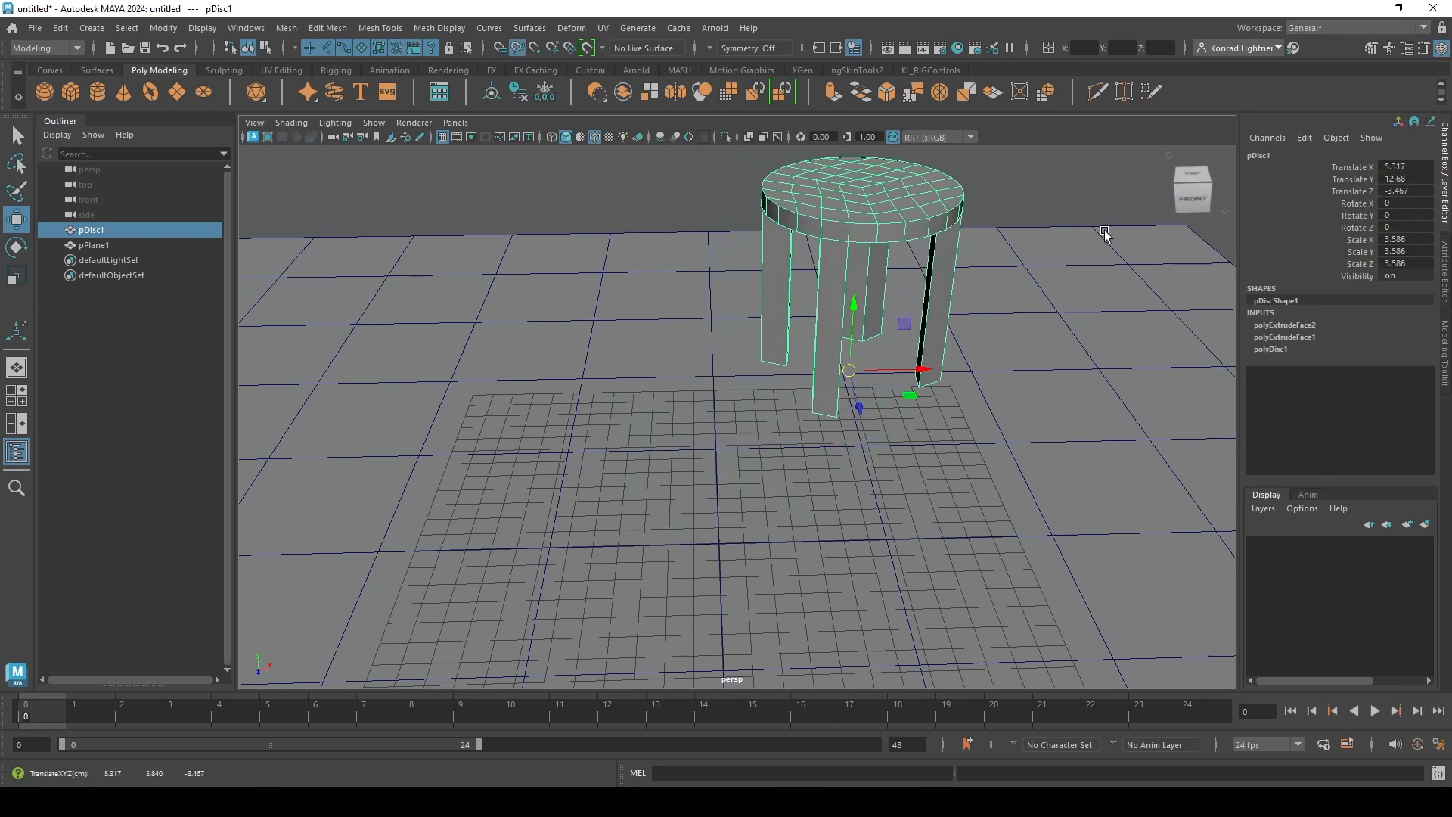
# Try to snap the stool onto the far side of the floor plane, and undo the moves.
pyautogui.moveTo(1057, 233); pyautogui.dragTo(1035, 265, button='middle')
pyautogui.moveTo(1069, 269)
pyautogui.mouseDown()
pyautogui.moveTo(1015, 269)
pyautogui.moveTo(1057, 276)
pyautogui.mouseUp()
pyautogui.hotkey('ctrl', 'z')
pyautogui.hotkey('ctrl', 'z')
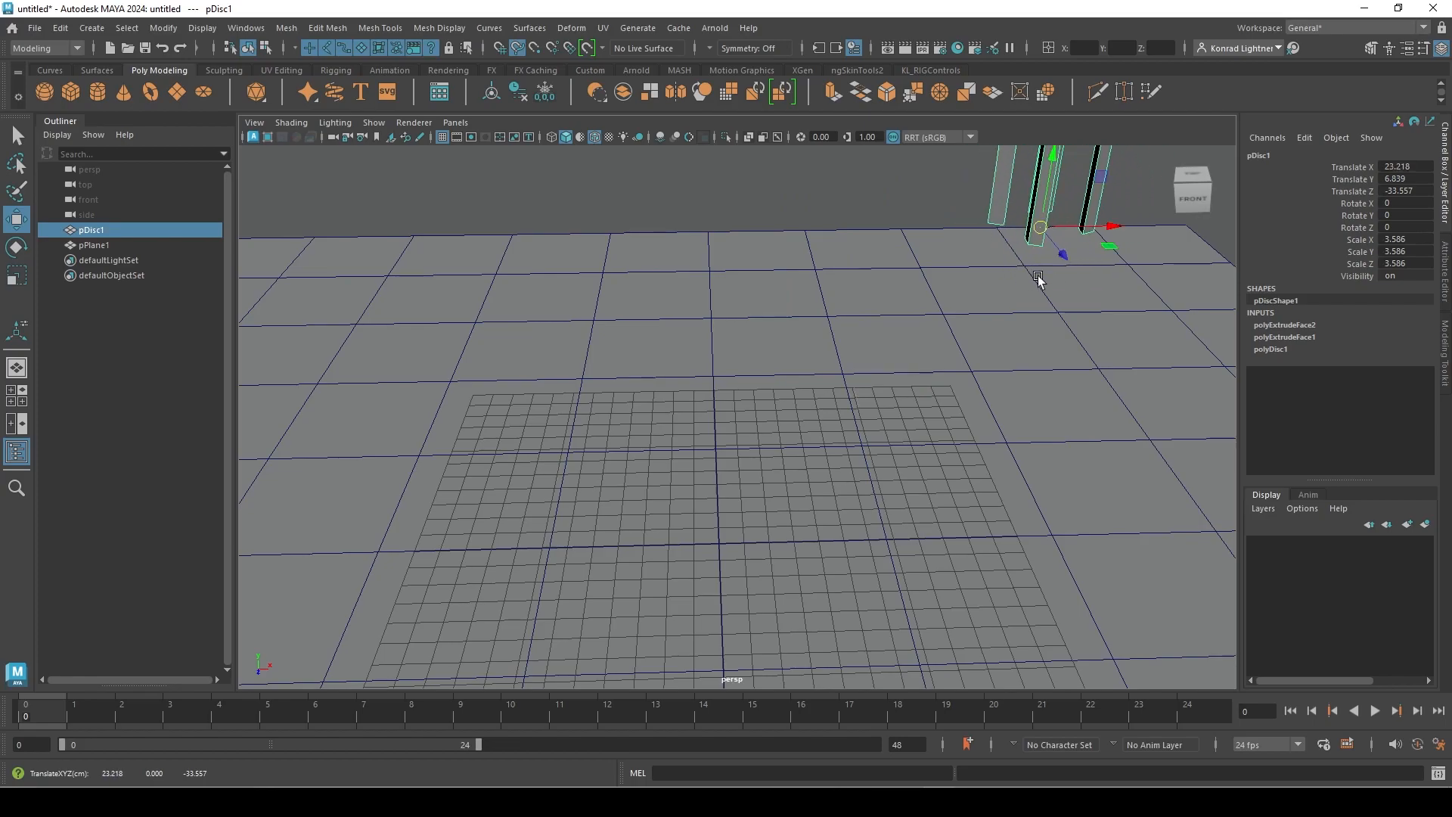
# Delete the floor plane from the scene.
pyautogui.keyDown('alt'); pyautogui.moveTo(979, 480); pyautogui.dragTo(766, 528); pyautogui.keyUp('alt')
pyautogui.keyDown('alt'); pyautogui.moveTo(766, 529); pyautogui.dragTo(1020, 528, button='right'); pyautogui.keyUp('alt')
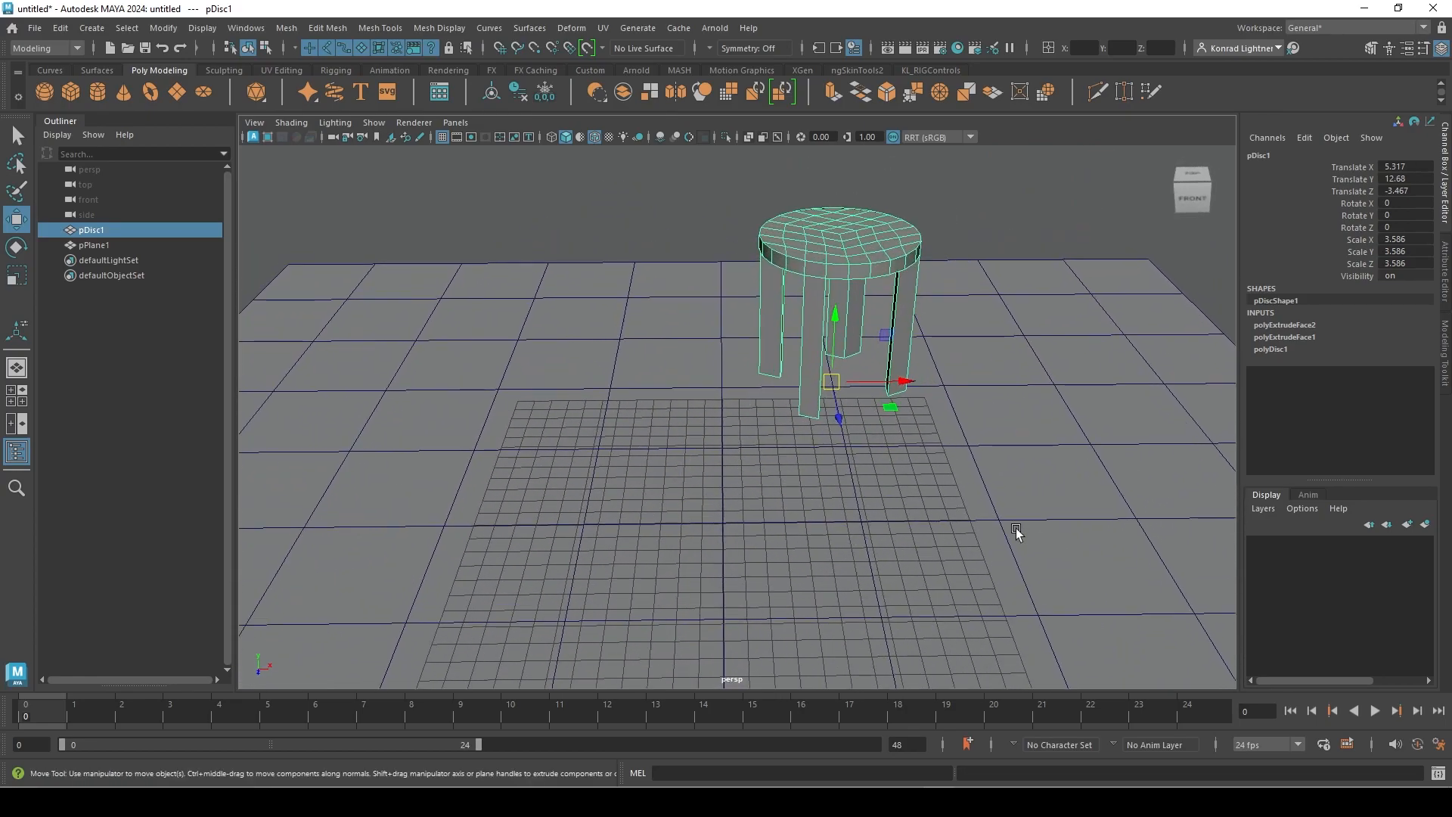
pyautogui.click(513, 317)
pyautogui.press('Delete')
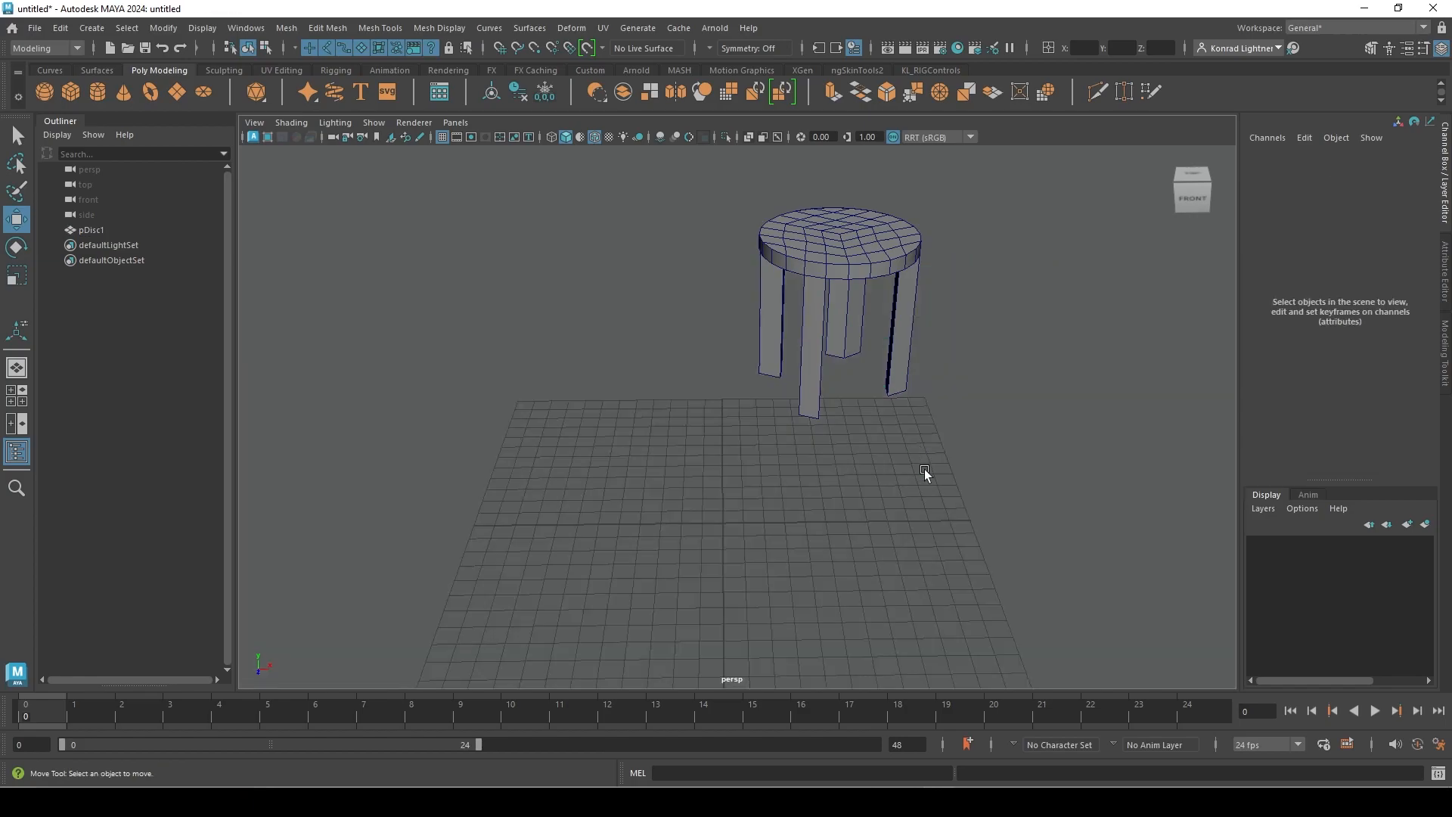
# Try to snap the stool to a point on the scene grid, and undo the move.
pyautogui.click(859, 298)
pyautogui.keyDown('alt'); pyautogui.moveTo(1002, 525); pyautogui.dragTo(911, 530); pyautogui.keyUp('alt')
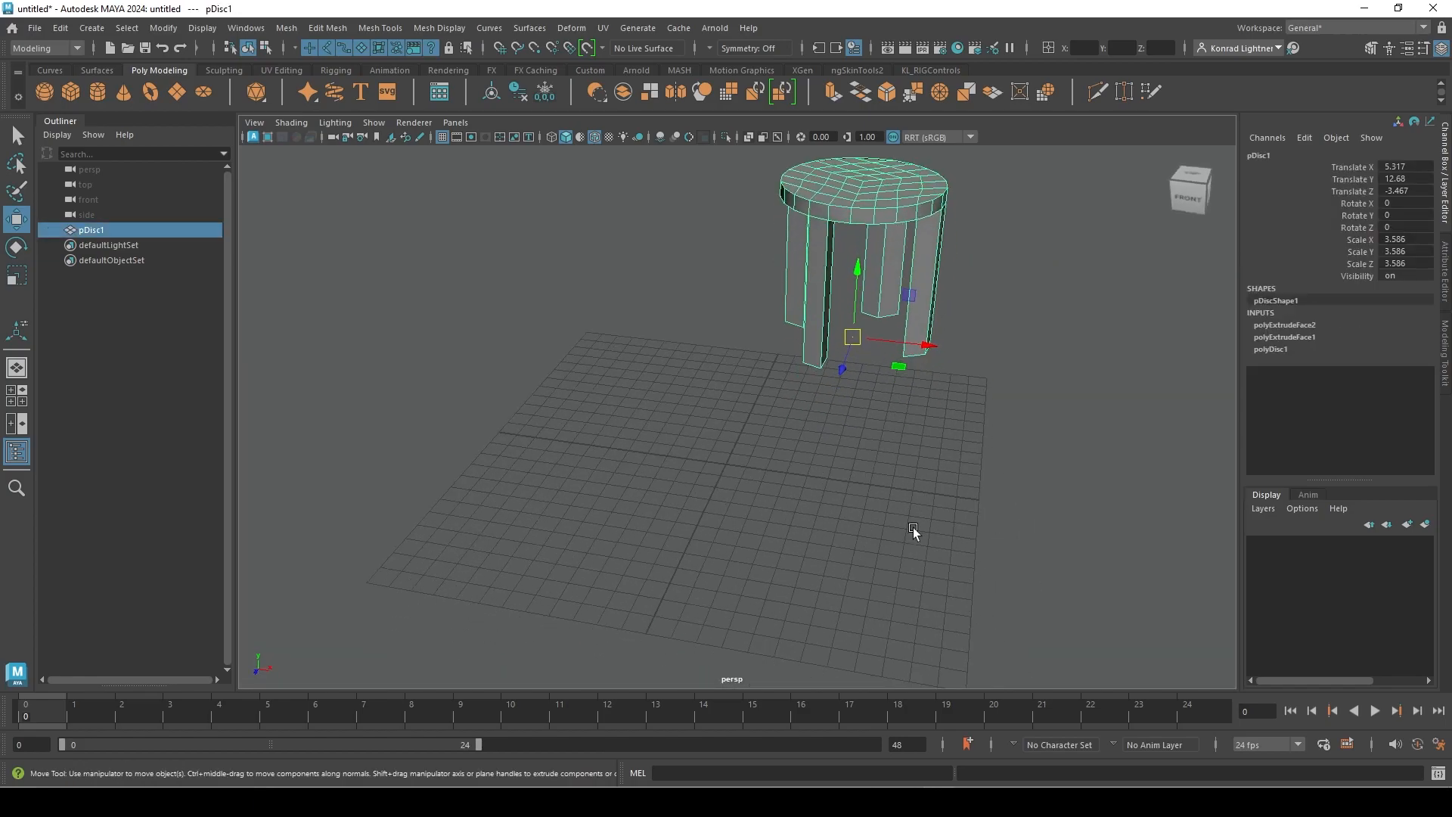
pyautogui.press('x')
pyautogui.moveTo(875, 519); pyautogui.dragTo(734, 438, button='middle')
pyautogui.hotkey('ctrl', 'z')
# Switch the stool to vertex mode and select the four vertices at the bottom of its right leg.
pyautogui.keyDown('alt'); pyautogui.moveTo(541, 393); pyautogui.dragTo(739, 344); pyautogui.keyUp('alt')
pyautogui.keyDown('alt'); pyautogui.moveTo(740, 345); pyautogui.dragTo(651, 454, button='middle'); pyautogui.keyUp('alt')
pyautogui.keyDown('alt'); pyautogui.moveTo(652, 454); pyautogui.dragTo(1148, 393, button='right'); pyautogui.keyUp('alt')
pyautogui.keyDown('alt'); pyautogui.moveTo(1147, 393); pyautogui.dragTo(804, 416); pyautogui.keyUp('alt')
pyautogui.keyDown('alt'); pyautogui.moveTo(803, 416); pyautogui.dragTo(777, 264, button='middle'); pyautogui.keyUp('alt')
pyautogui.moveTo(867, 261); pyautogui.dragTo(806, 258, button='right')
pyautogui.moveTo(813, 444); pyautogui.dragTo(1013, 655)
pyautogui.keyDown('alt'); pyautogui.moveTo(787, 626); pyautogui.dragTo(870, 441); pyautogui.keyUp('alt')
pyautogui.click(747, 420)
pyautogui.moveTo(738, 355); pyautogui.dragTo(697, 356, button='right')
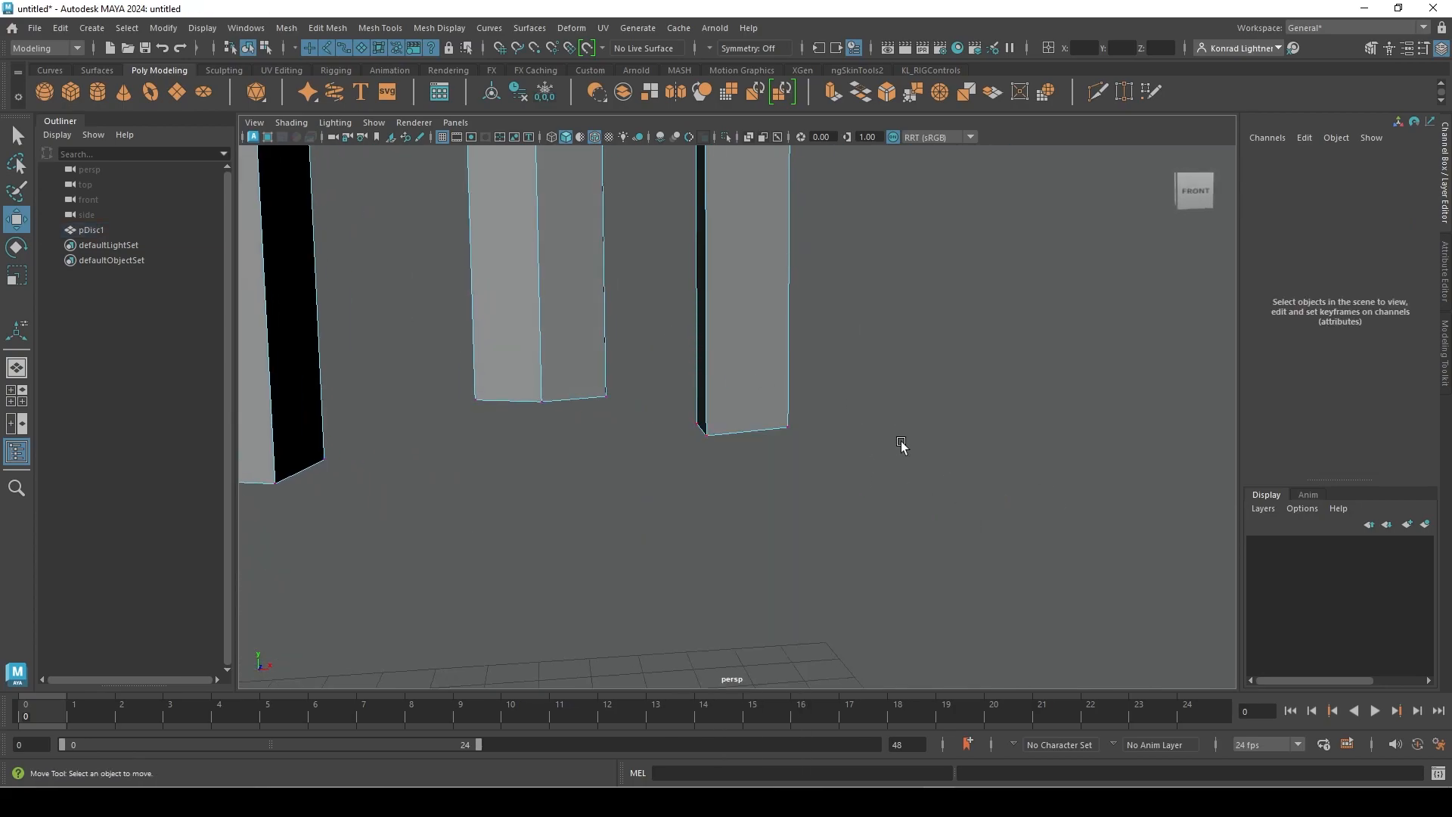
pyautogui.moveTo(652, 346); pyautogui.dragTo(1090, 557)
# Snap the pivot of the selected leg vertices to one corner vertex at the leg's bottom.
pyautogui.keyDown('alt'); pyautogui.moveTo(624, 447); pyautogui.dragTo(726, 426); pyautogui.keyUp('alt')
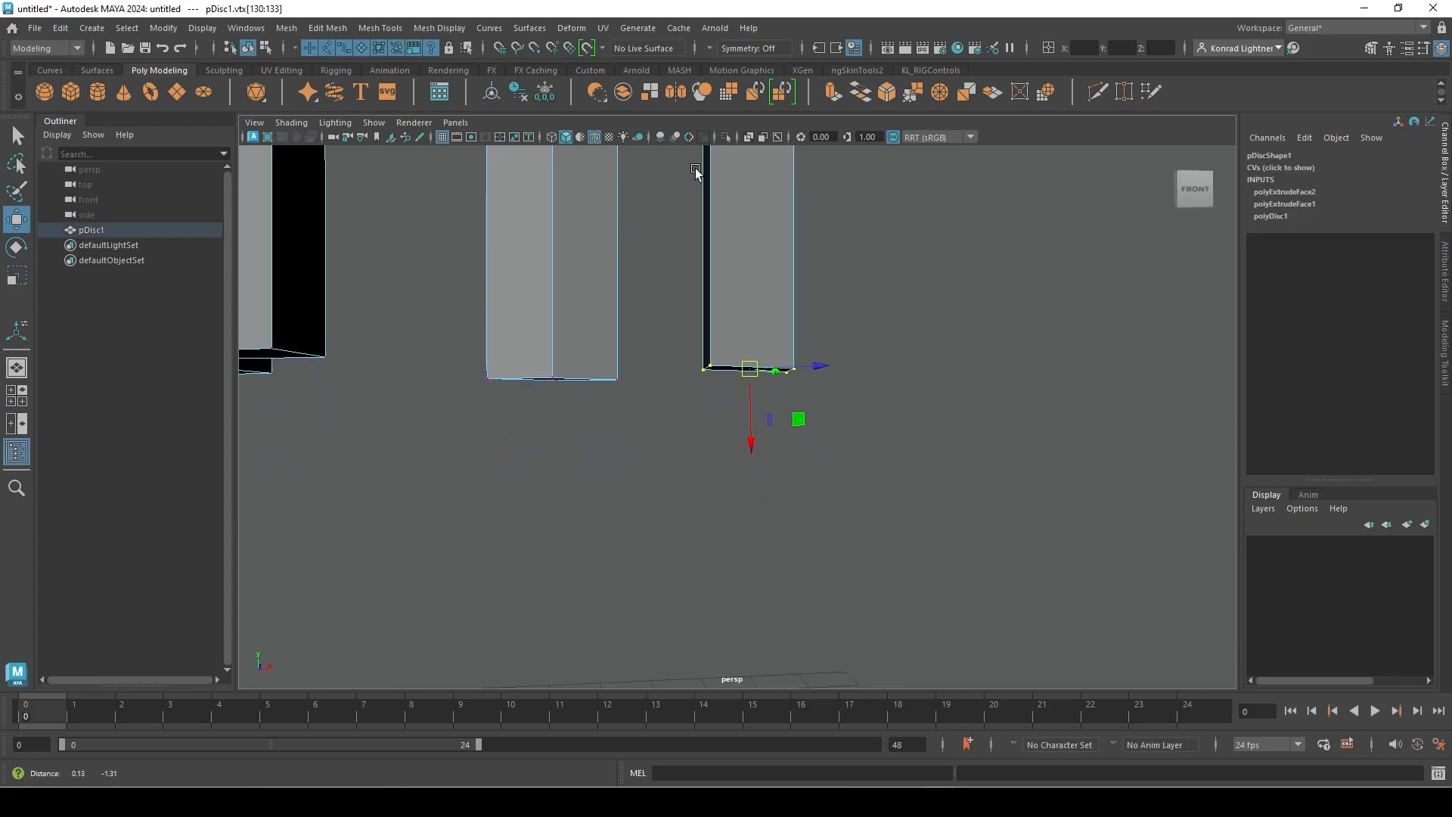
pyautogui.keyDown('alt'); pyautogui.moveTo(726, 425); pyautogui.dragTo(761, 545, button='right'); pyautogui.keyUp('alt')
pyautogui.keyDown('alt'); pyautogui.moveTo(761, 544); pyautogui.dragTo(808, 509); pyautogui.keyUp('alt')
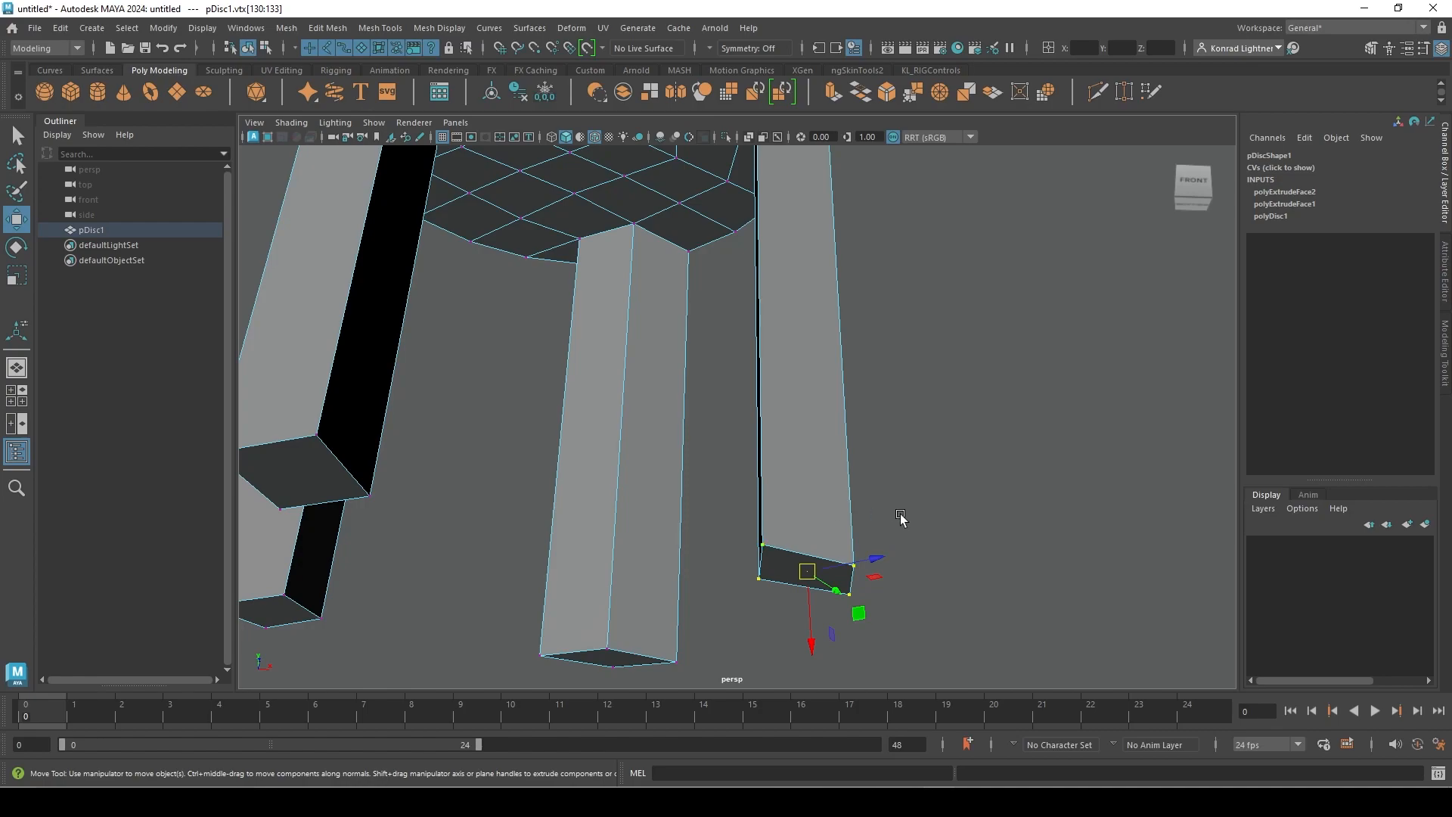
pyautogui.press('d')
pyautogui.press('v')
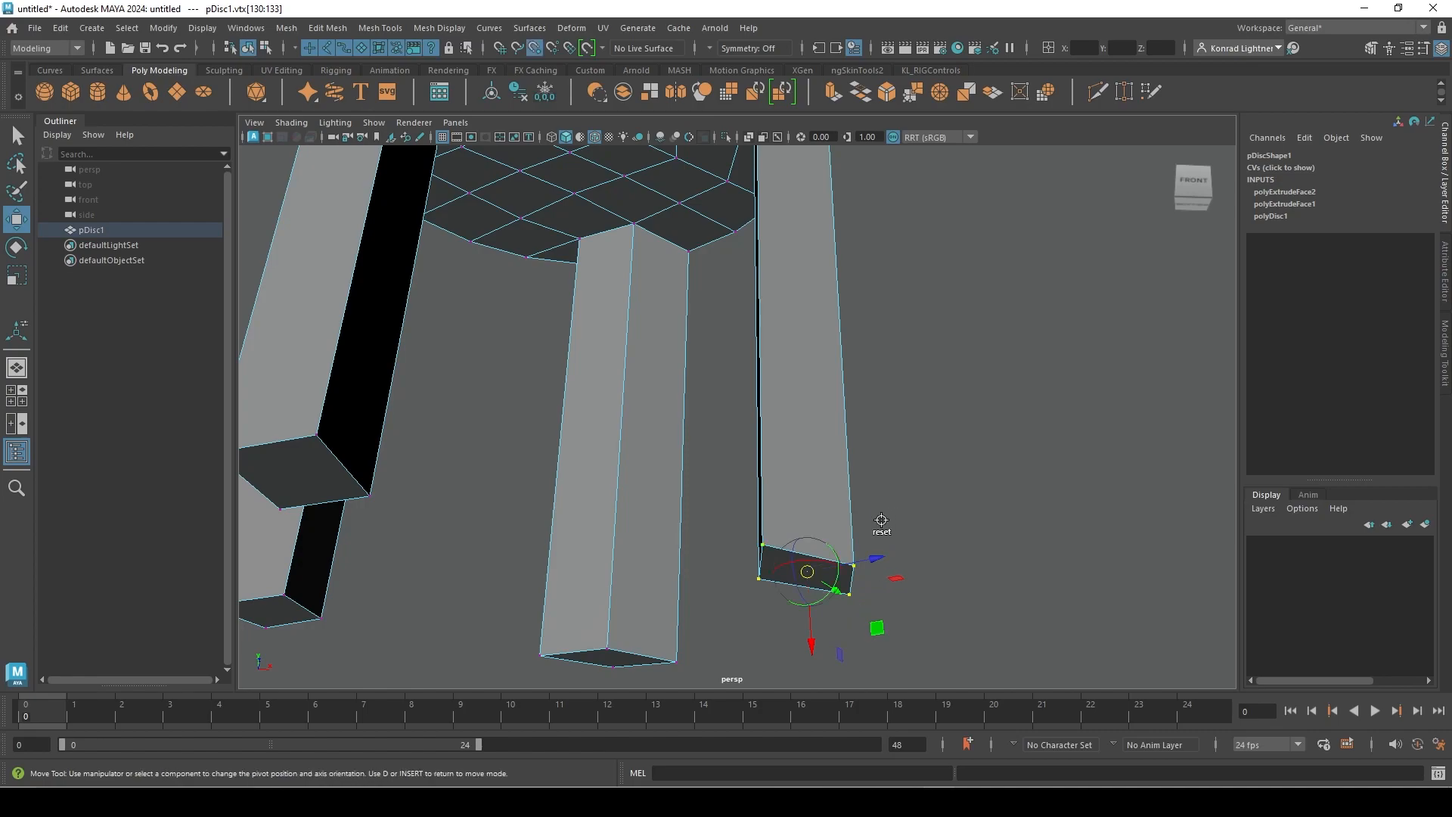
pyautogui.click(768, 550)
pyautogui.press('d')
# Set the Move tool's axis orientation to World in its tool settings.
pyautogui.keyDown('alt'); pyautogui.moveTo(981, 577); pyautogui.dragTo(820, 501); pyautogui.keyUp('alt')
pyautogui.keyDown('alt'); pyautogui.moveTo(908, 539); pyautogui.dragTo(838, 492); pyautogui.keyUp('alt')
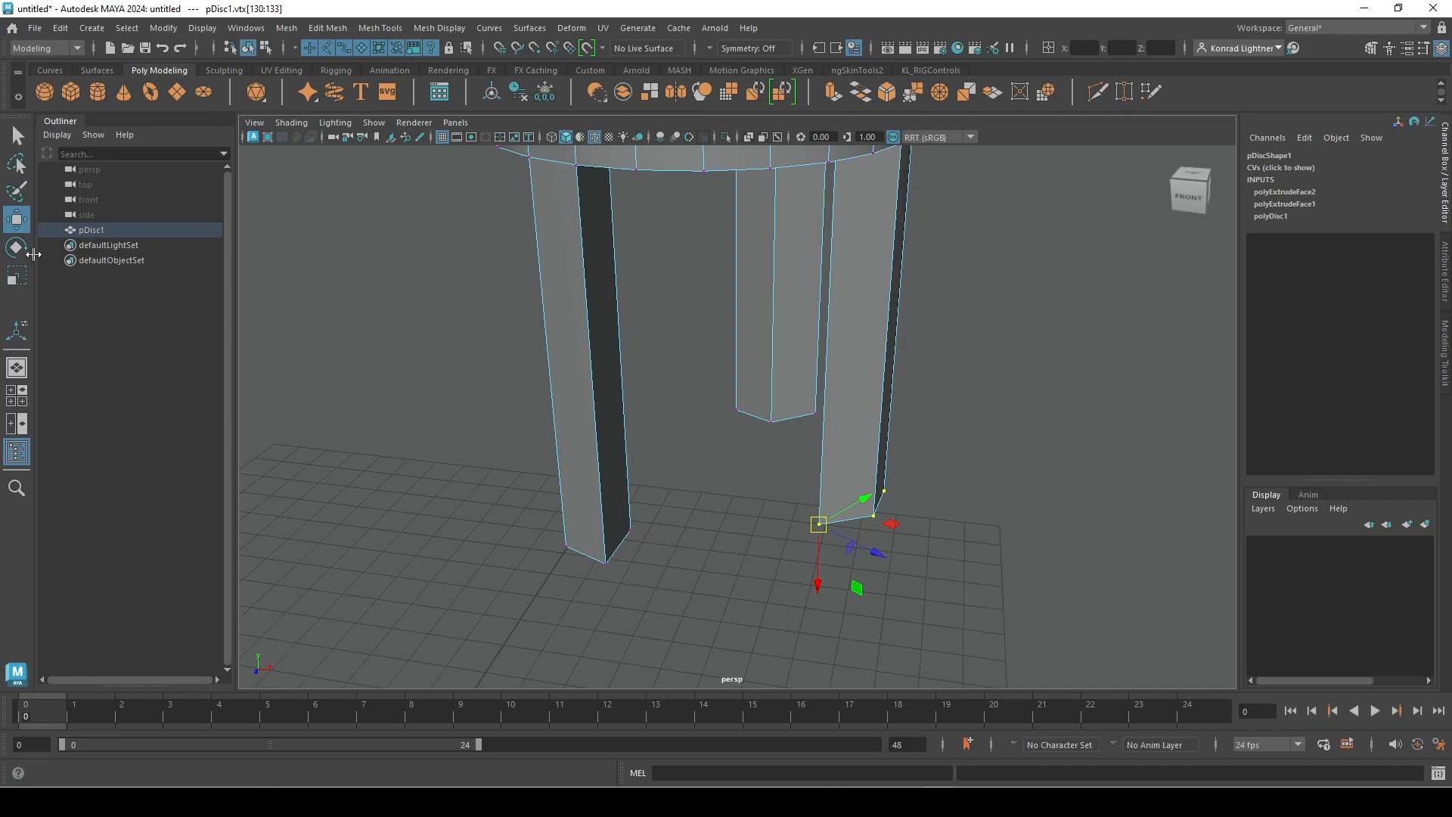
pyautogui.doubleClick(13, 219)
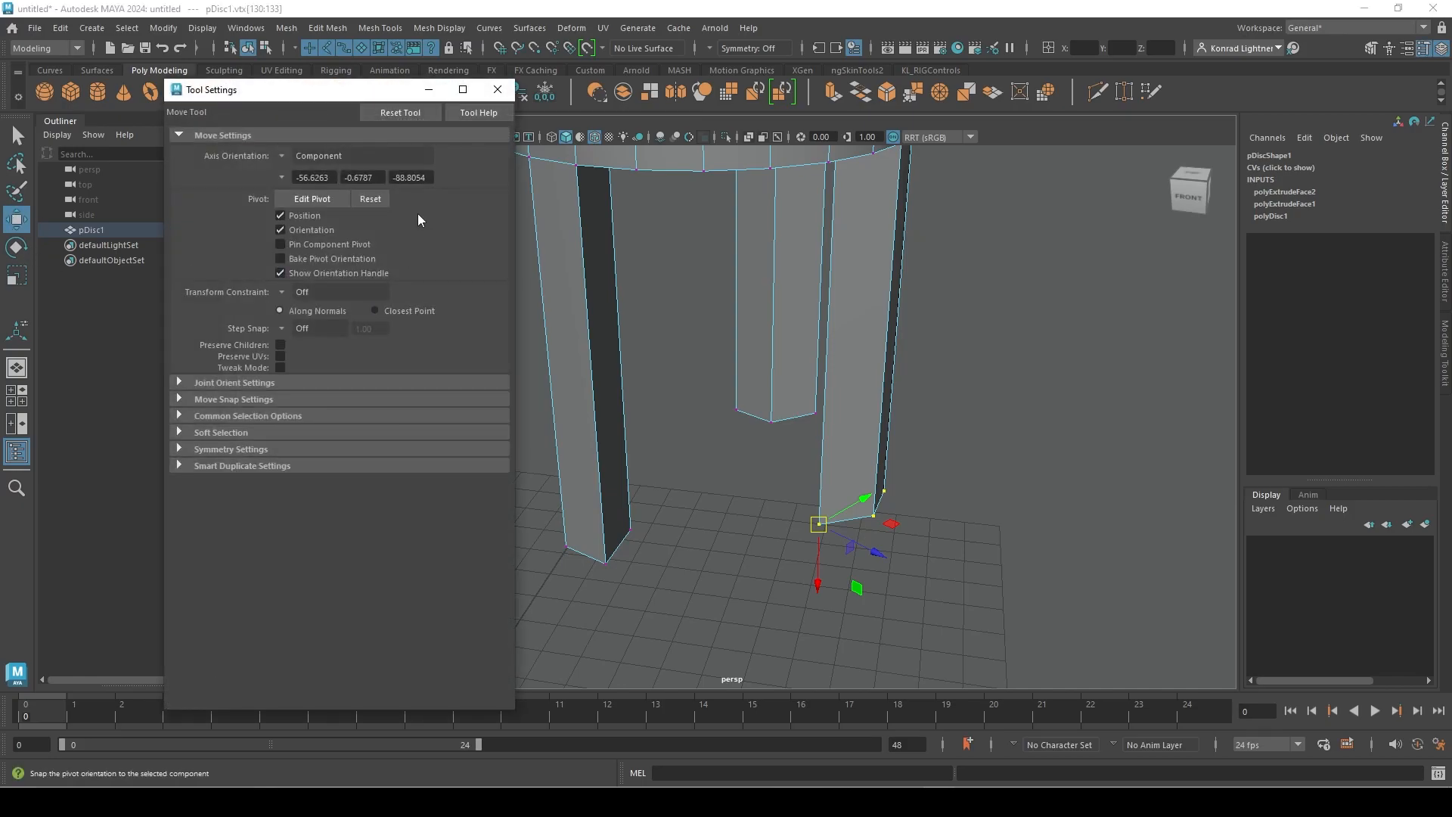
pyautogui.click(277, 158)
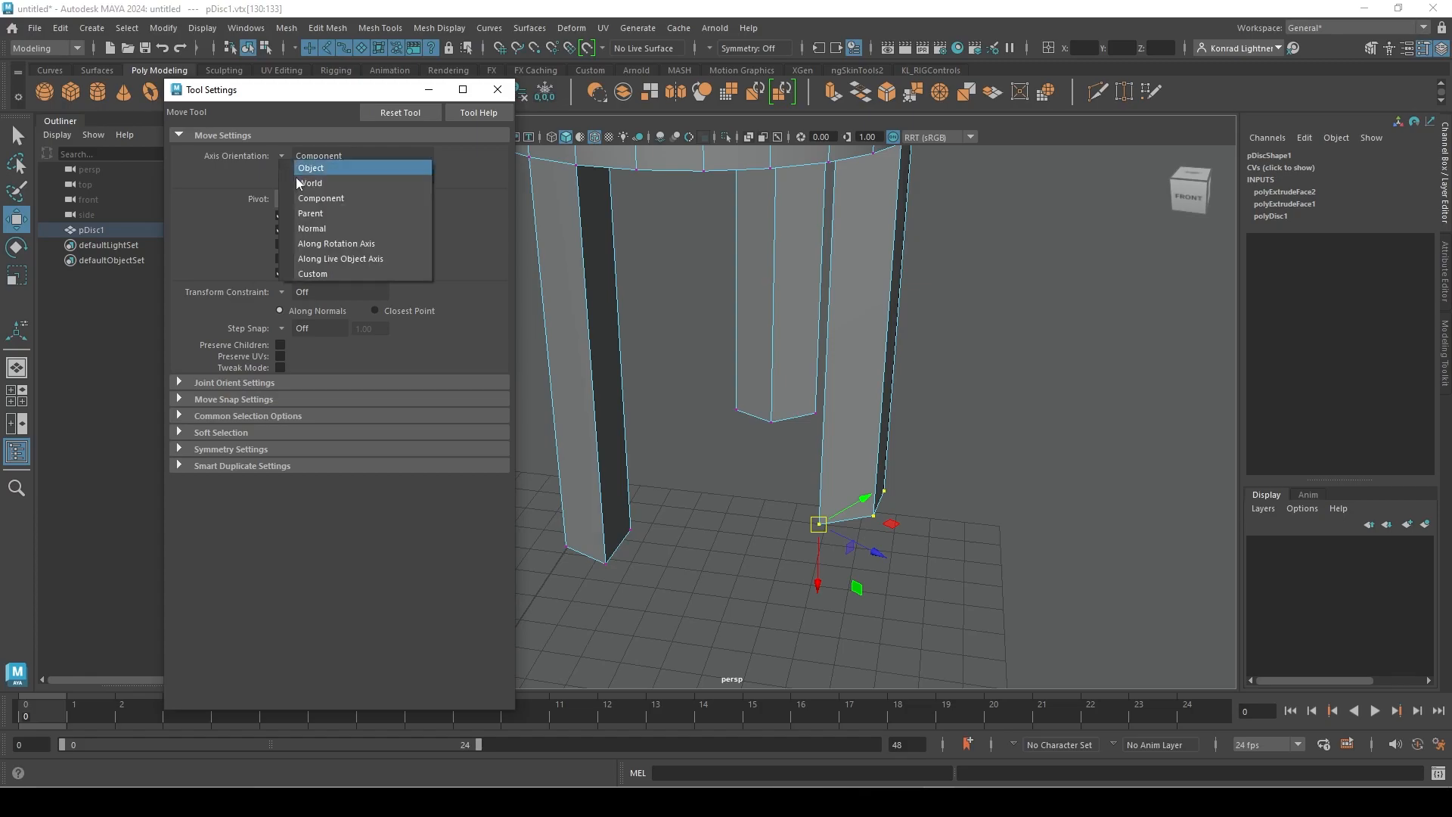
pyautogui.click(313, 186)
# Try a slight move of the selected leg vertices along the X axis, and undo it.
pyautogui.keyDown('alt'); pyautogui.moveTo(757, 423); pyautogui.dragTo(928, 556); pyautogui.keyUp('alt')
pyautogui.keyDown('alt'); pyautogui.moveTo(872, 515); pyautogui.dragTo(781, 462); pyautogui.keyUp('alt')
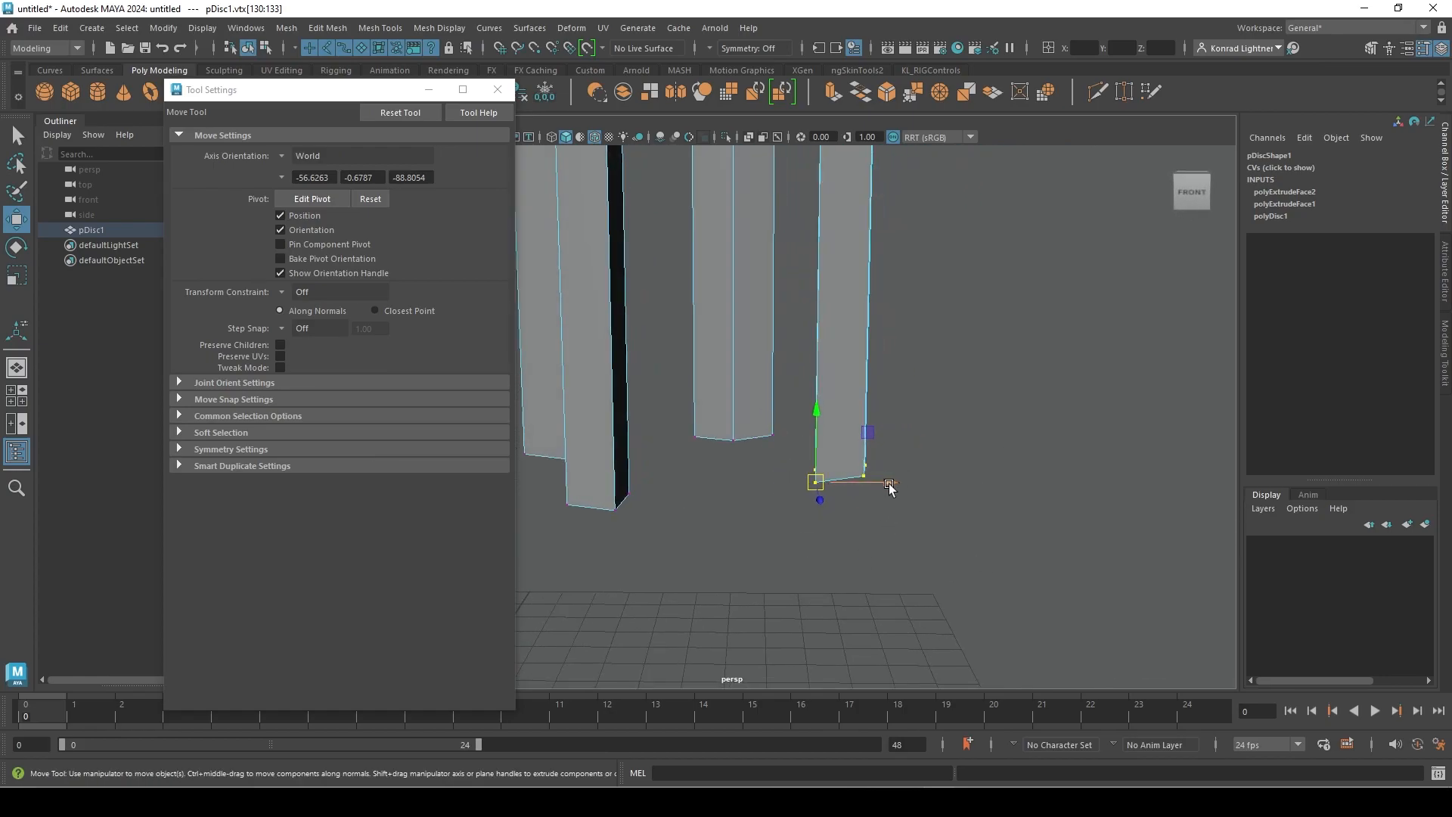
pyautogui.moveTo(895, 492); pyautogui.dragTo(885, 492)
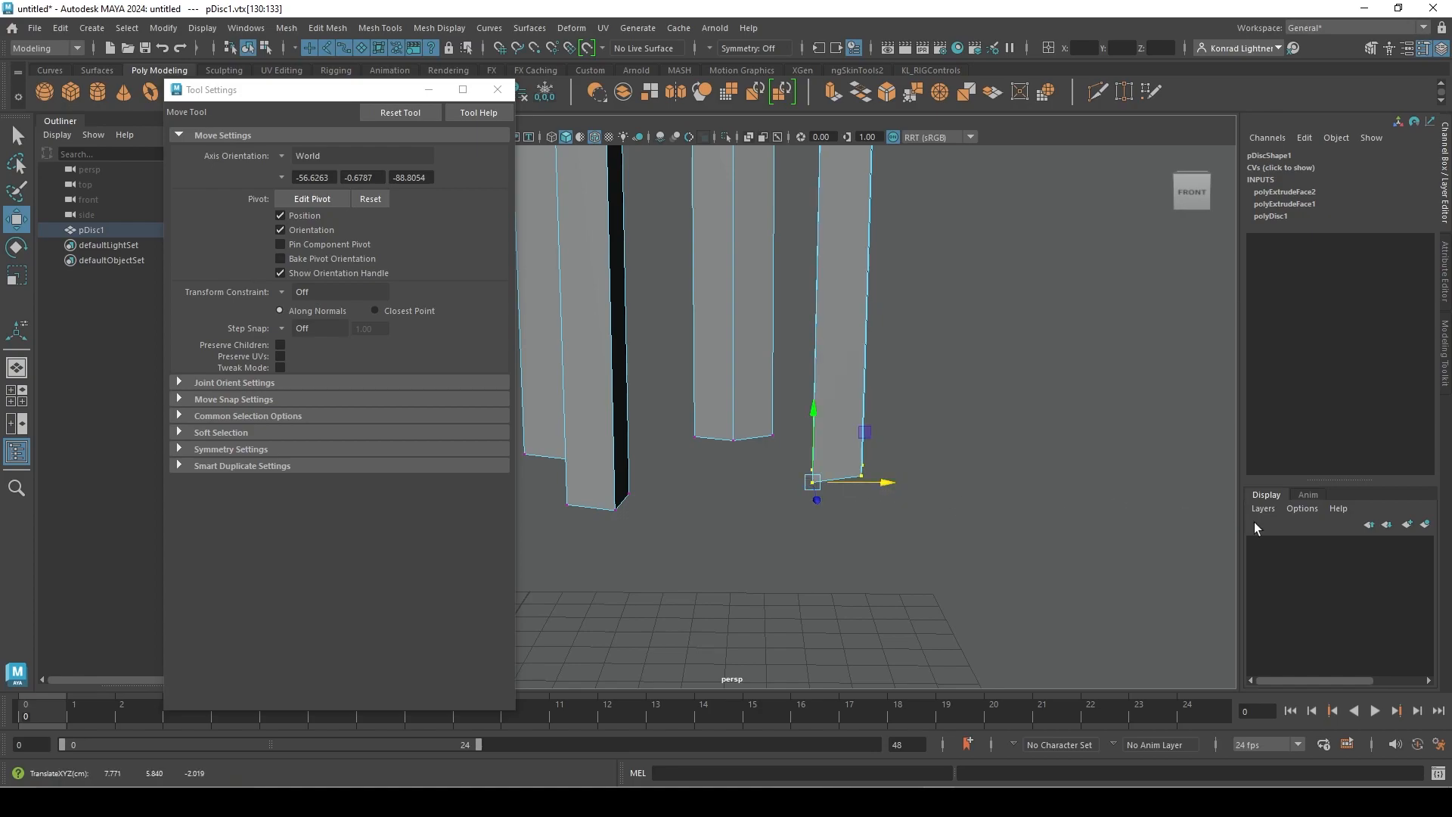
pyautogui.hotkey('ctrl', 'z')
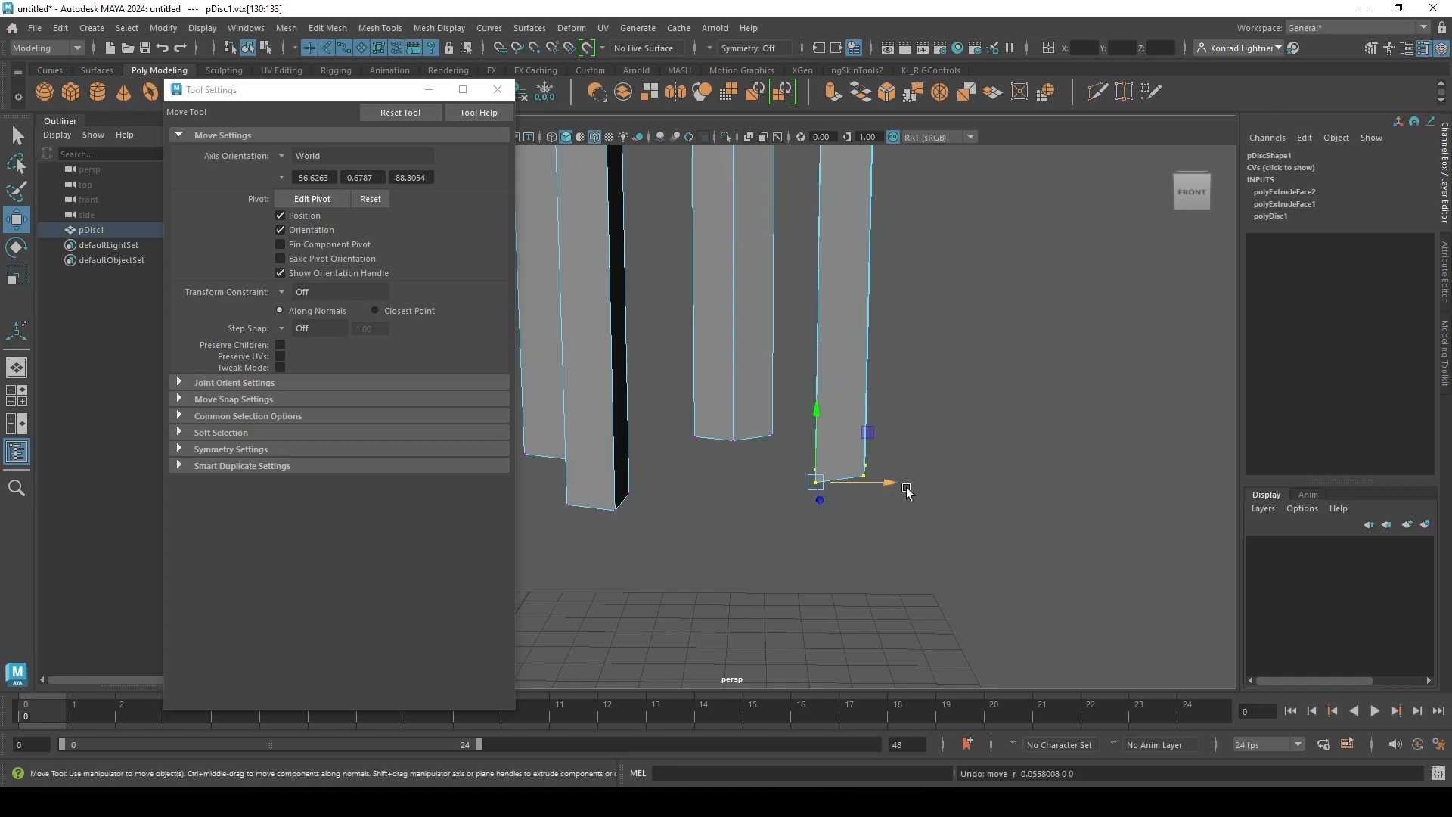
# Try to snap only the pivot along the X axis to the rear leg's bottom corner, and undo the pivot move.
pyautogui.press('d')
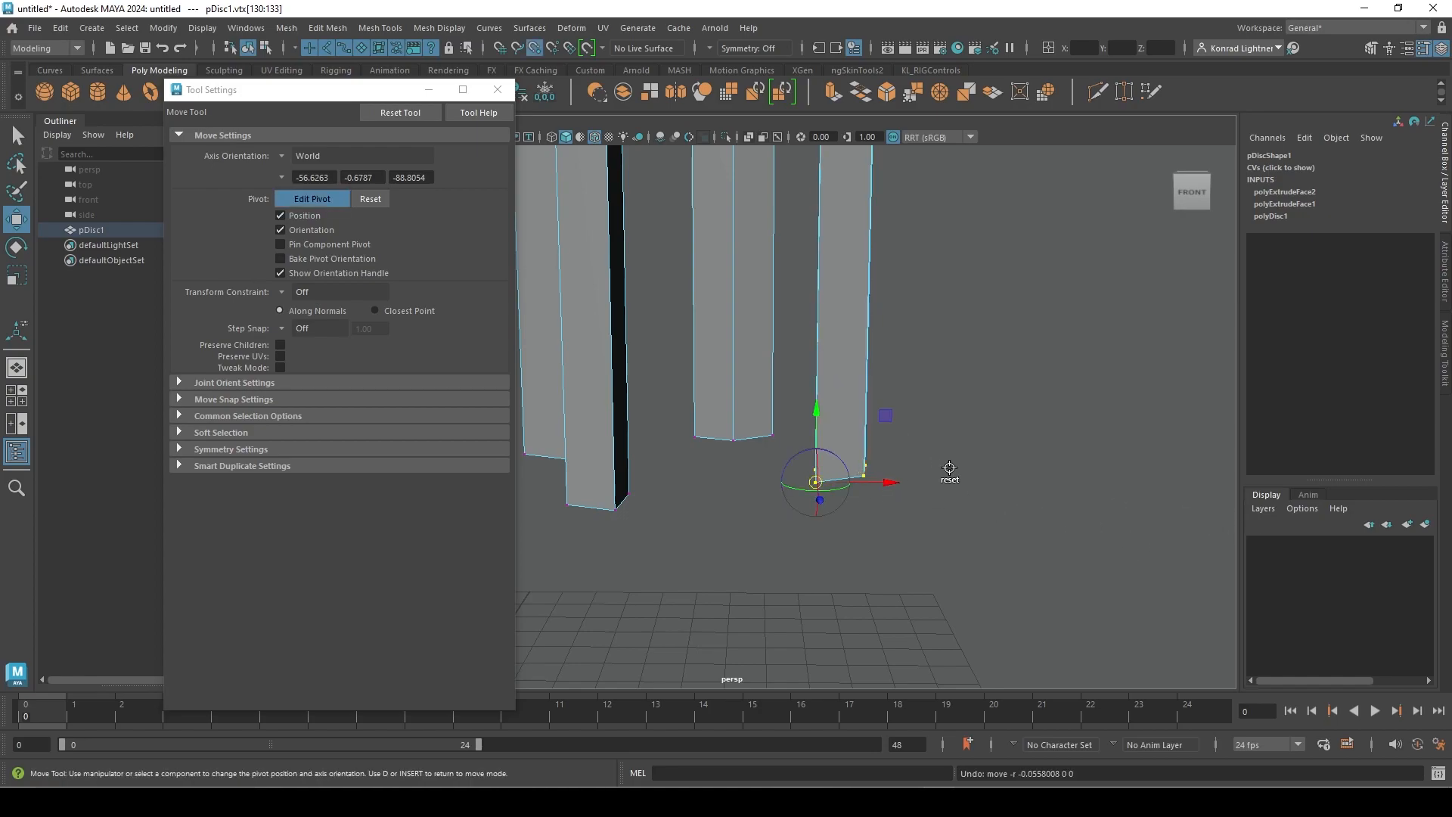
pyautogui.click(898, 488)
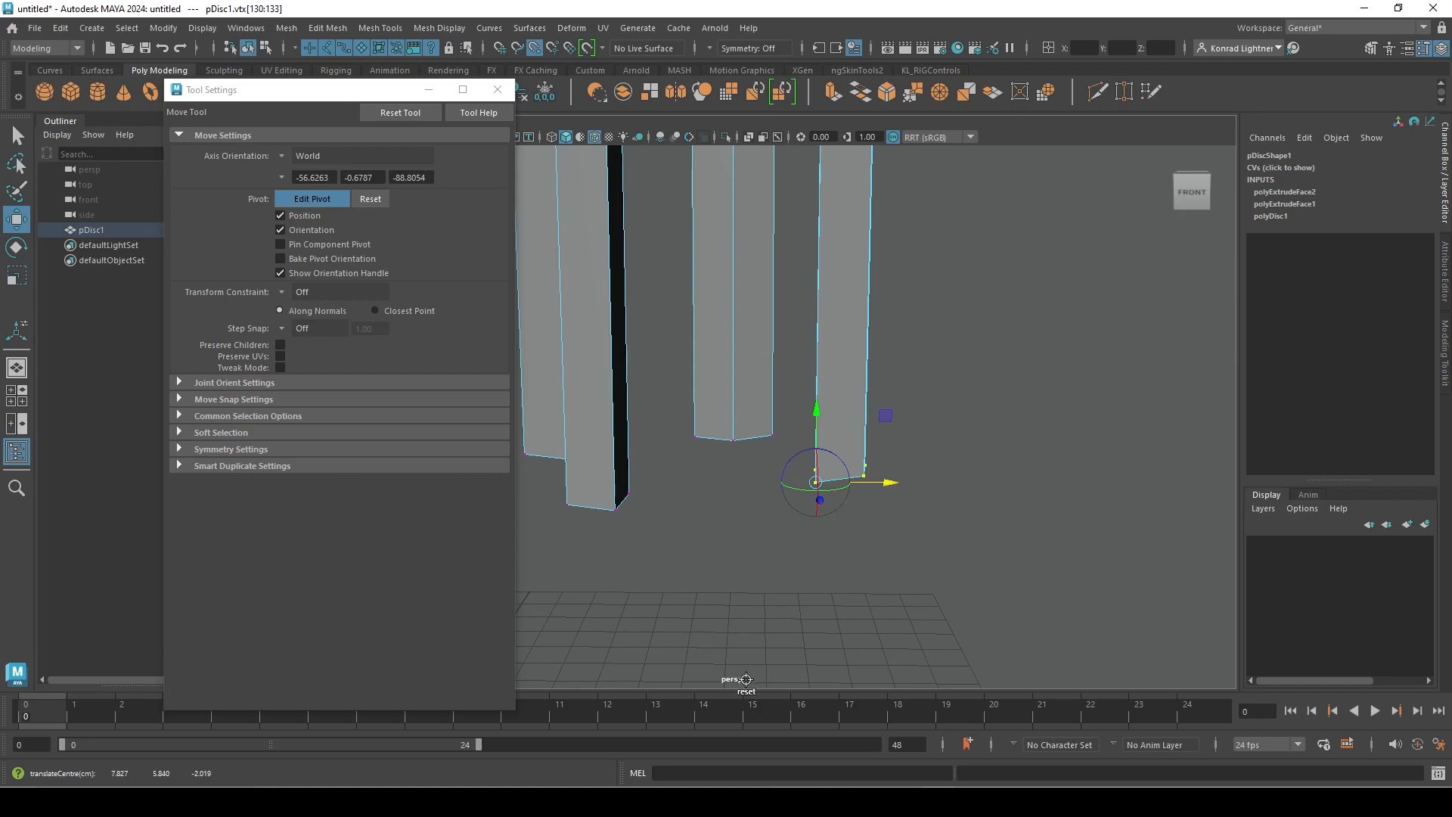
pyautogui.click(736, 449)
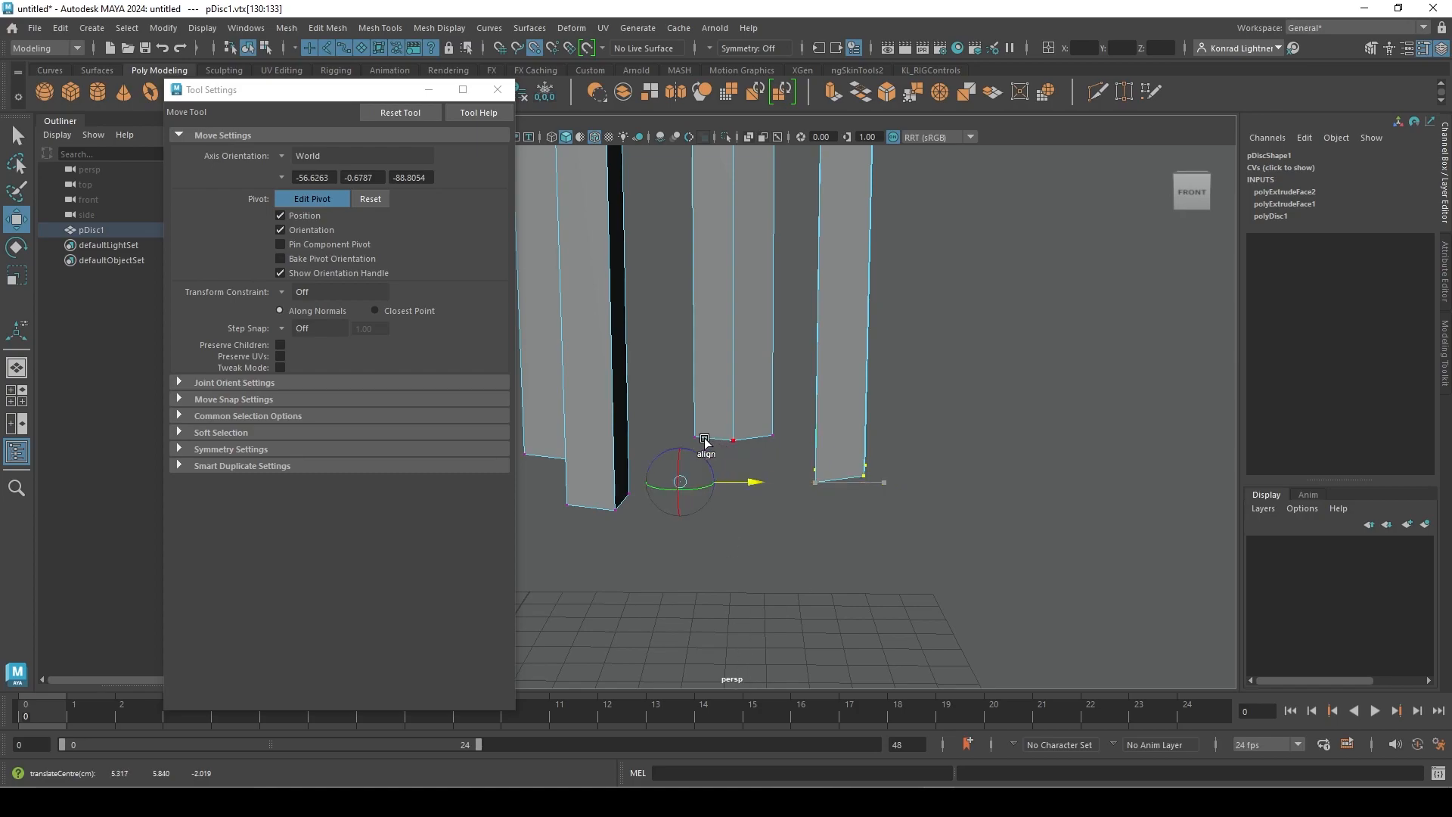
pyautogui.press('Insert')
pyautogui.hotkey('ctrl', 'z')
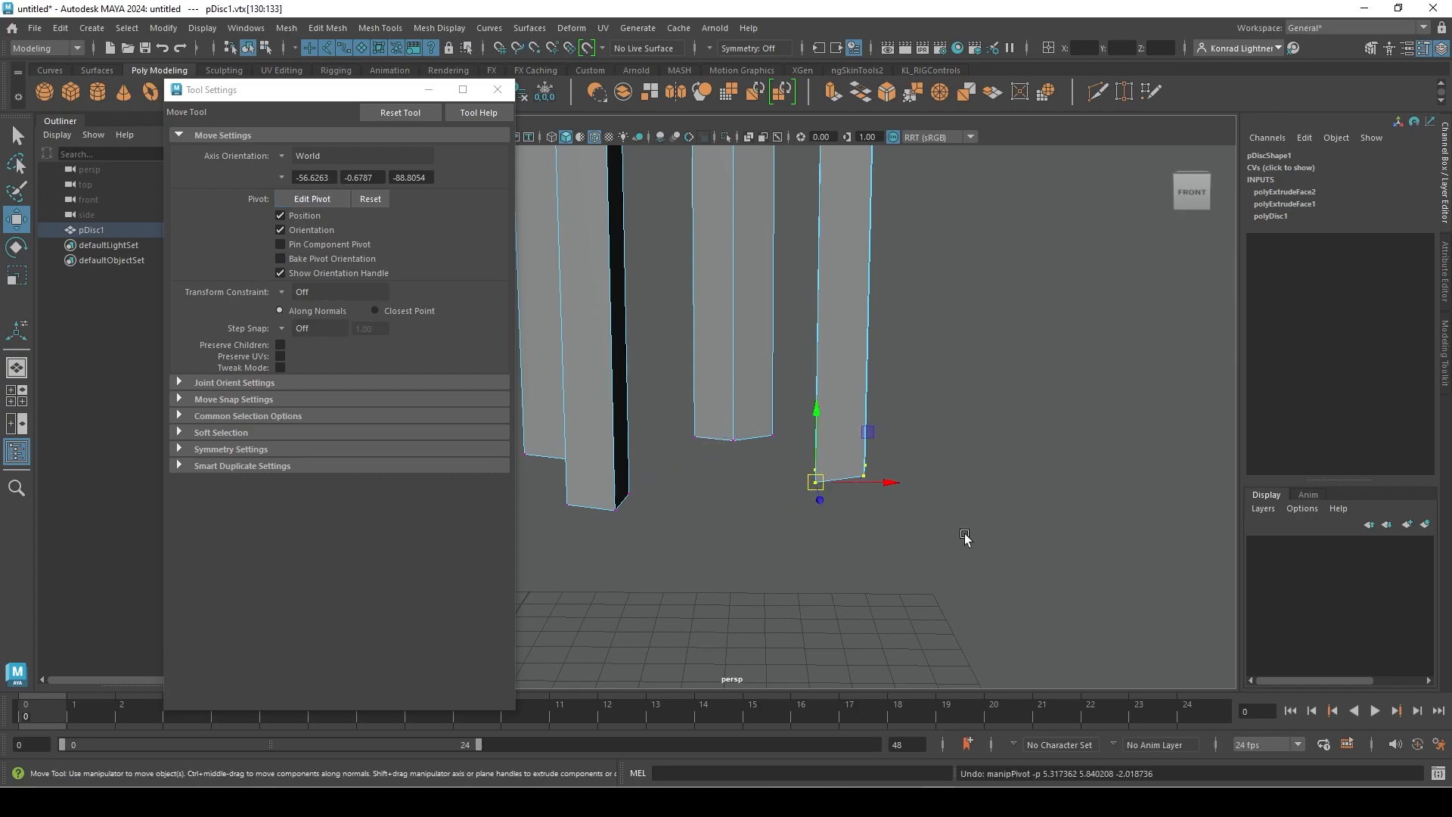
# Snap the selected leg vertices along the X axis only to line up with the rear leg's bottom corner vertex.
pyautogui.press('Insert')
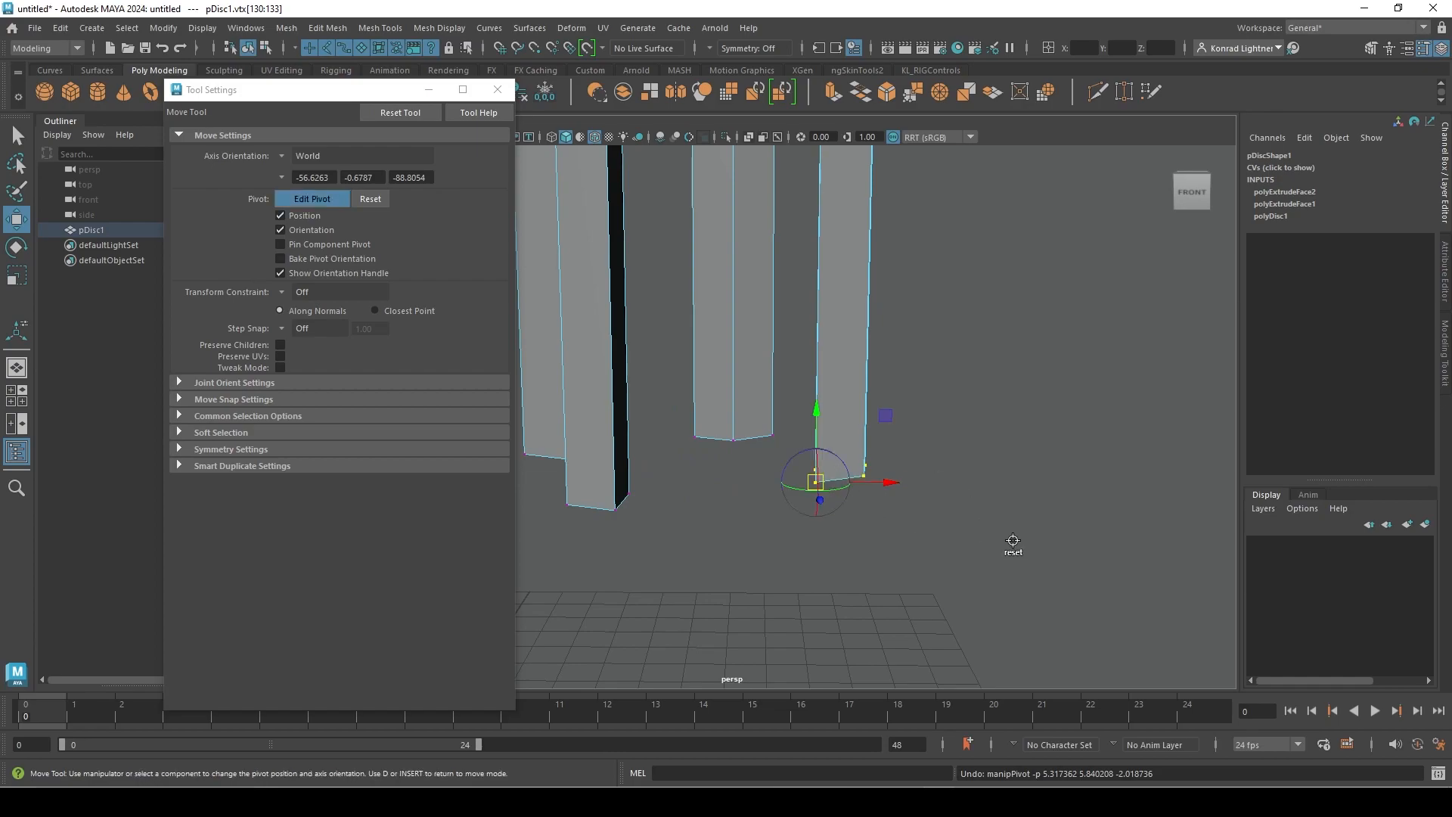
pyautogui.press('v')
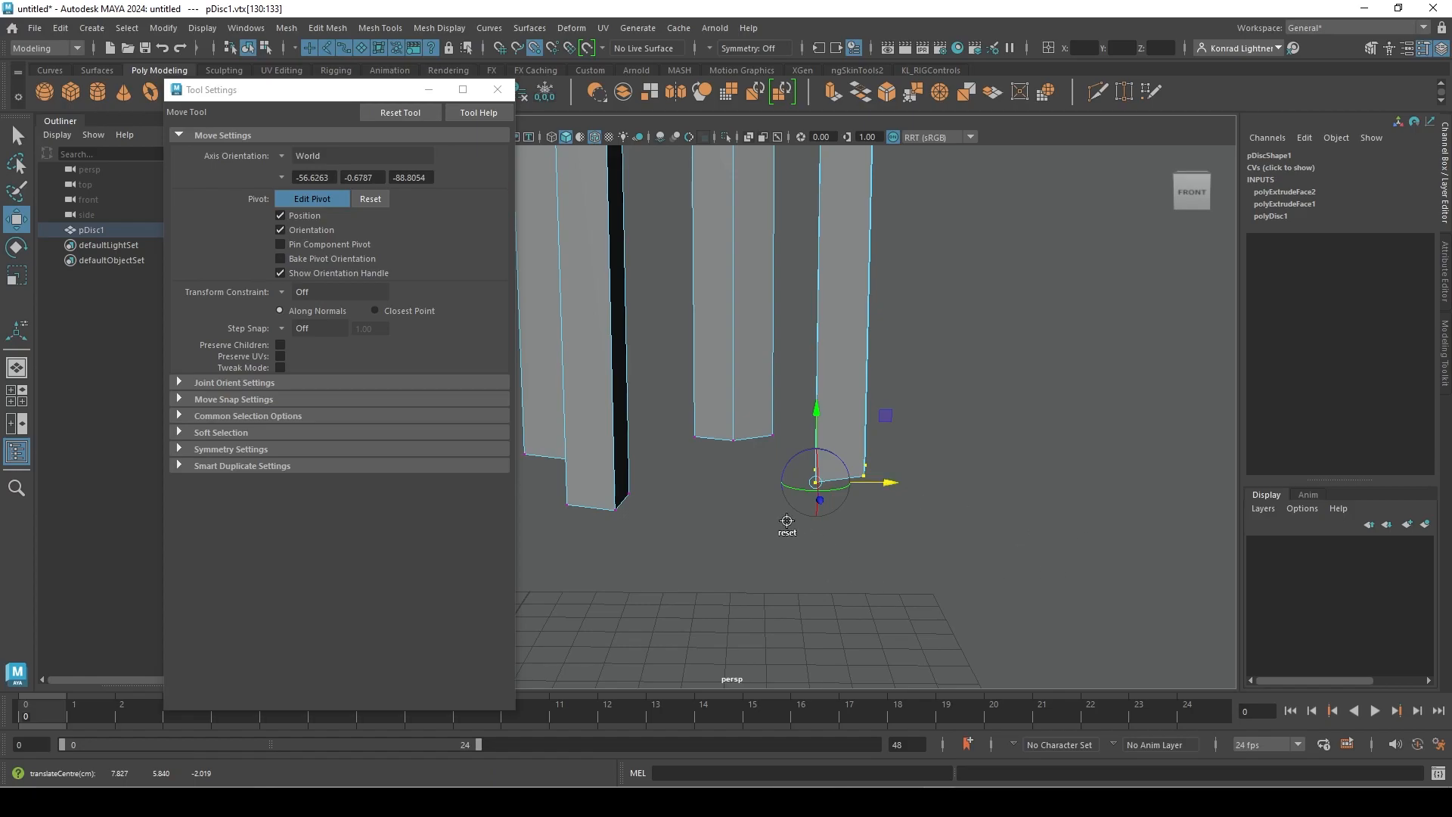
pyautogui.press('Insert')
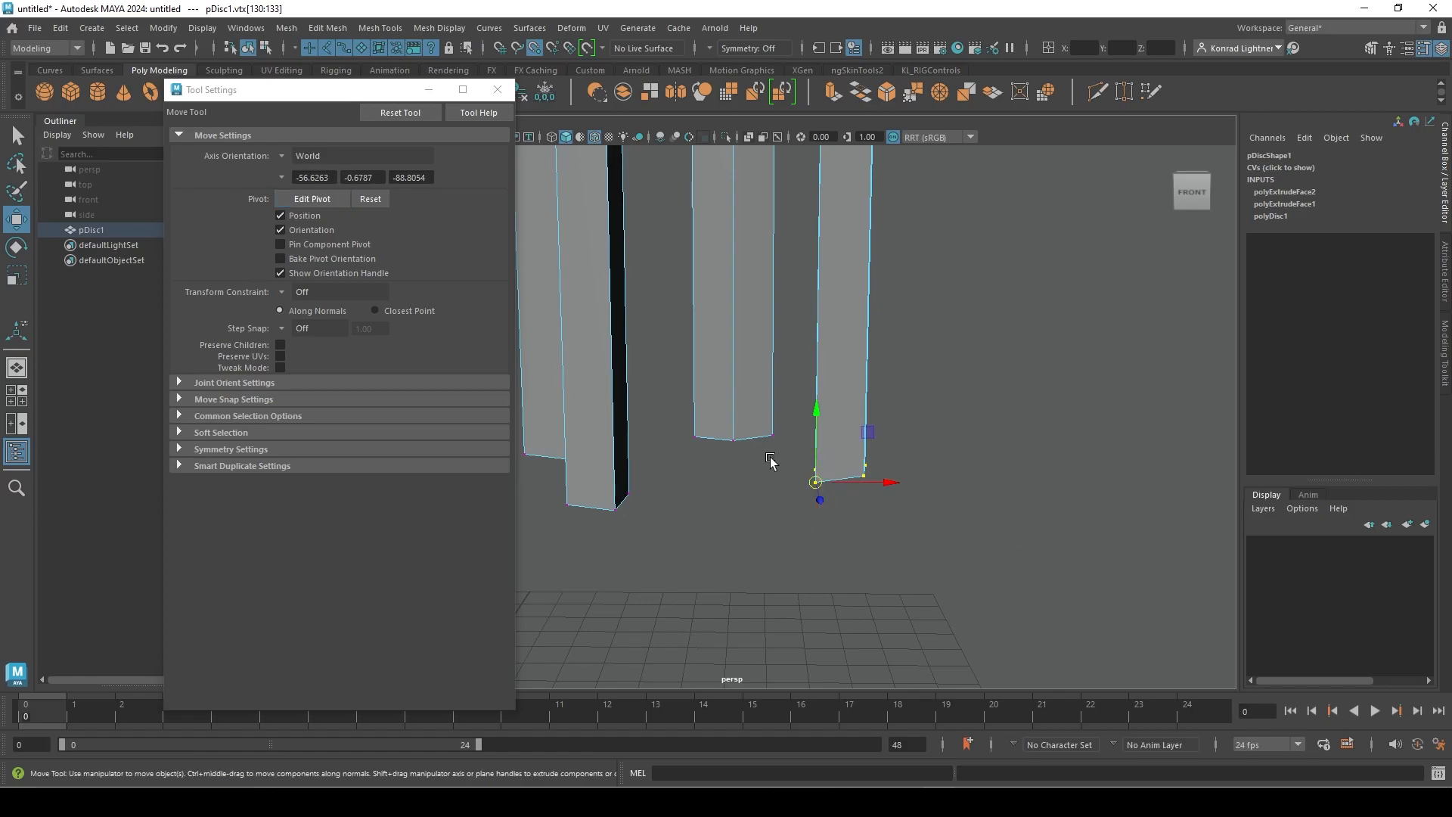
pyautogui.moveTo(911, 490); pyautogui.dragTo(766, 485)
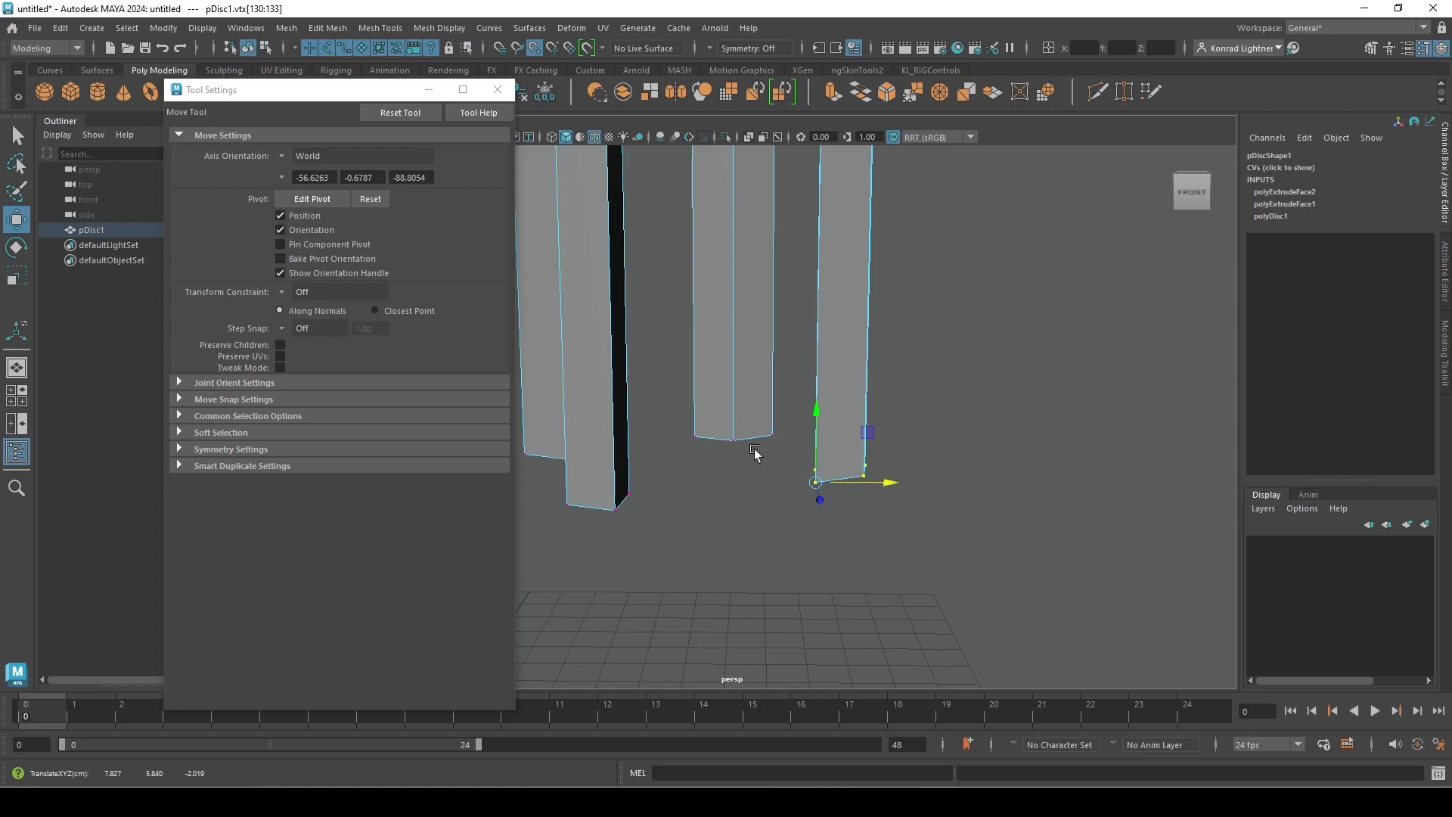
pyautogui.moveTo(744, 453); pyautogui.dragTo(733, 440)
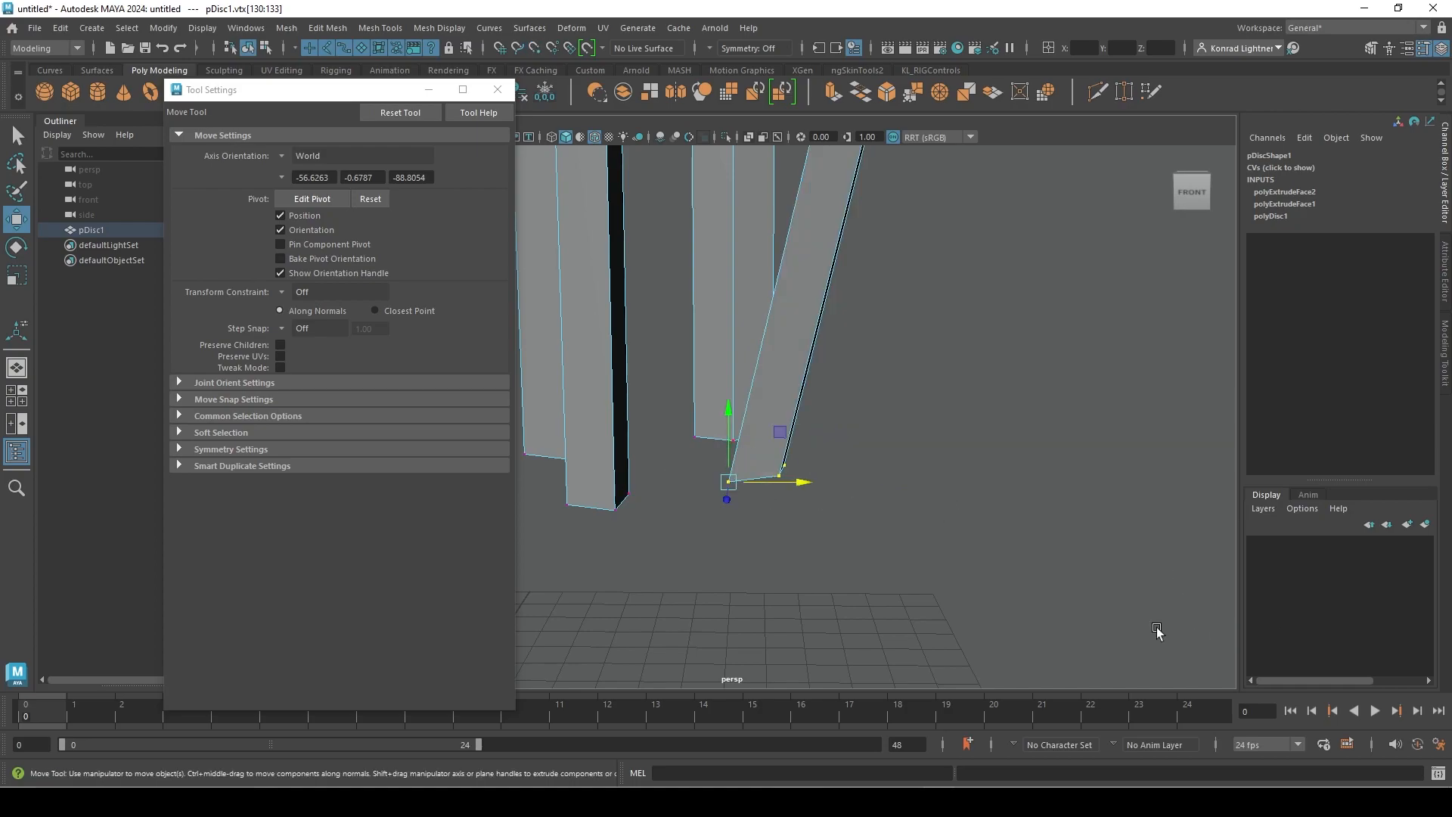
# Examine the slanted leg against the stool's other legs and seat from several sides.
pyautogui.keyDown('alt'); pyautogui.moveTo(743, 454); pyautogui.dragTo(742, 575, button='right'); pyautogui.keyUp('alt')
pyautogui.keyDown('alt'); pyautogui.moveTo(742, 575); pyautogui.dragTo(849, 586); pyautogui.keyUp('alt')
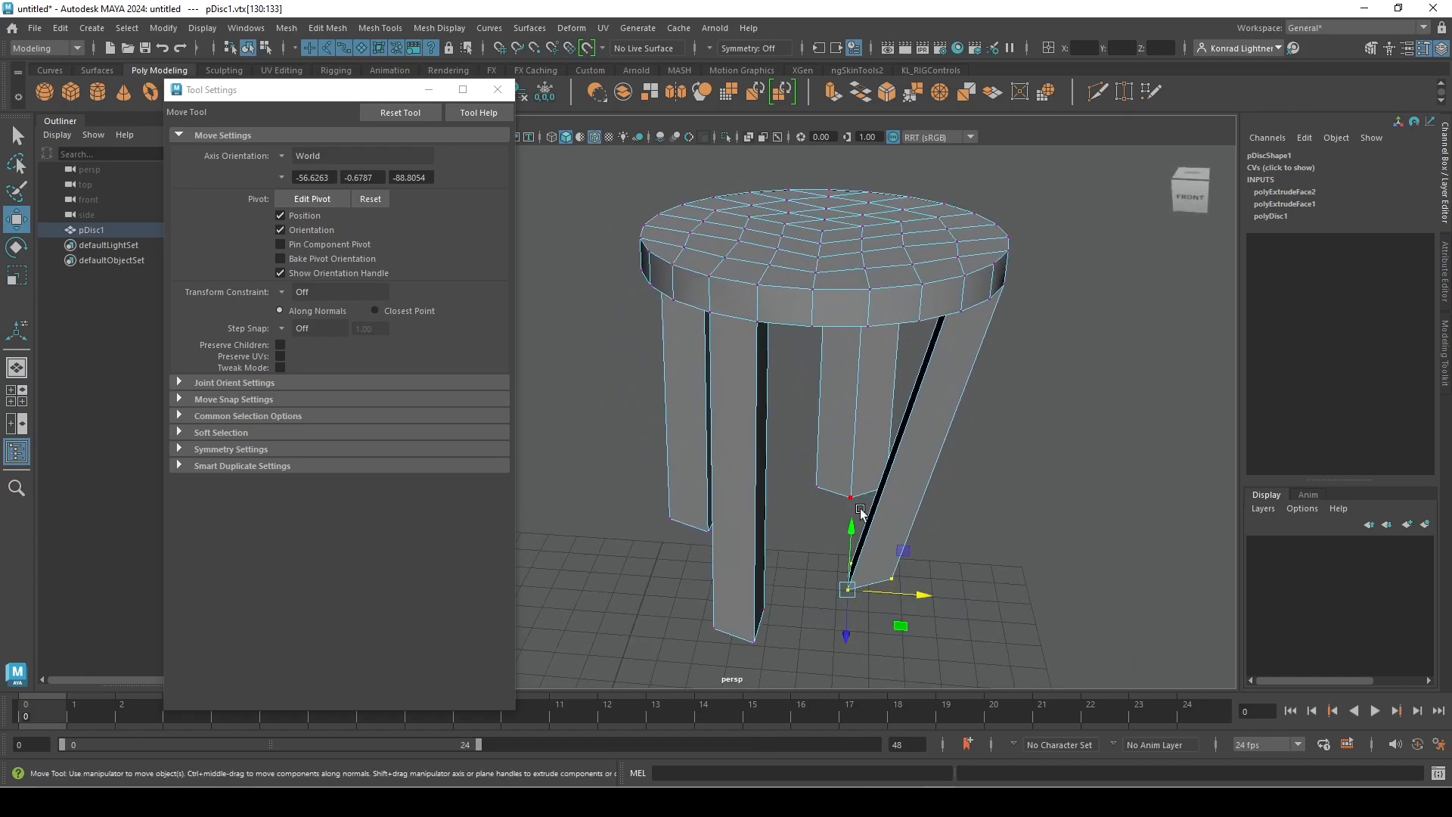
pyautogui.keyDown('alt'); pyautogui.moveTo(1029, 602); pyautogui.dragTo(801, 584, button='right'); pyautogui.keyUp('alt')
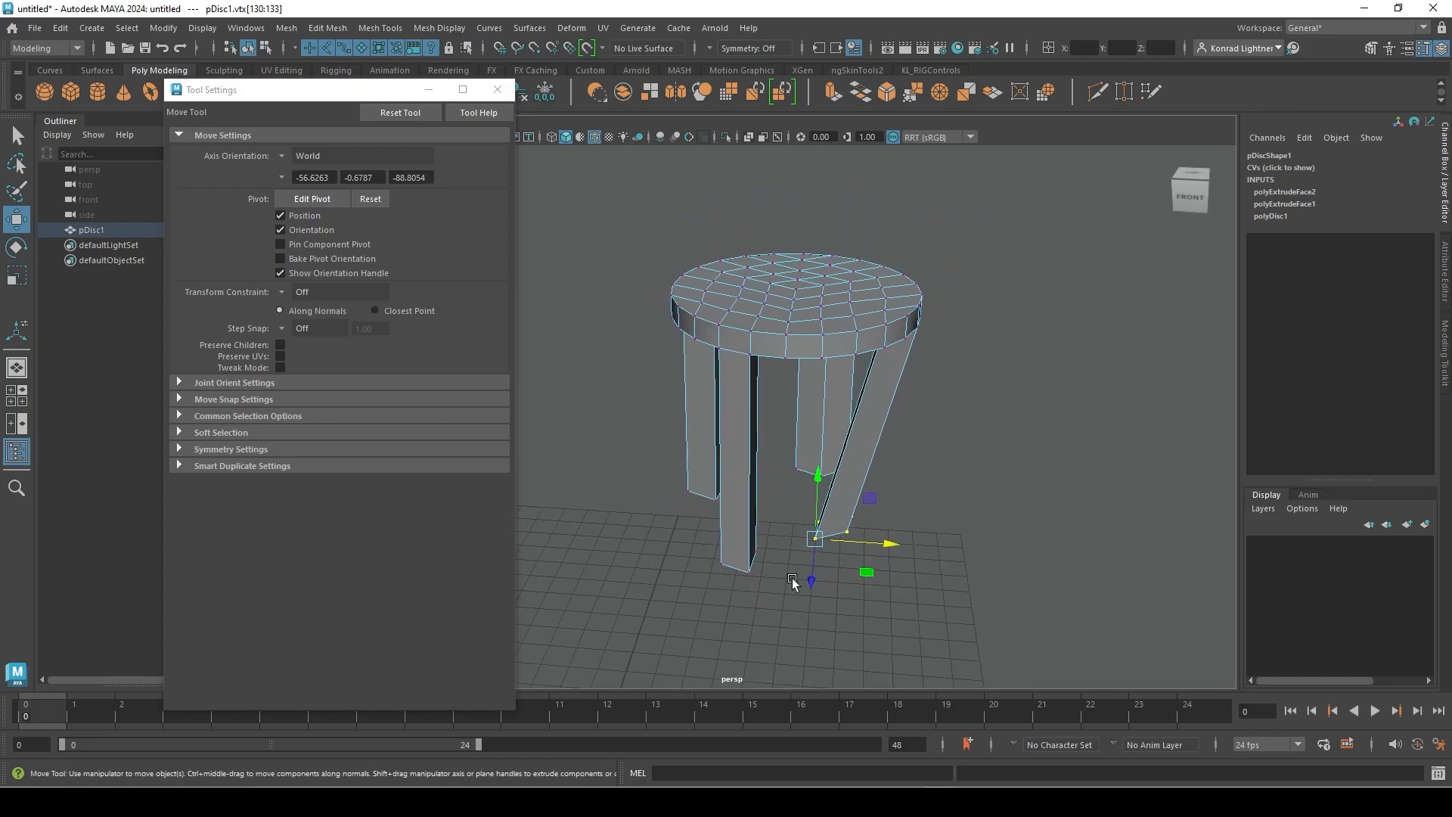
pyautogui.keyDown('alt'); pyautogui.moveTo(802, 584); pyautogui.dragTo(853, 582); pyautogui.keyUp('alt')
pyautogui.moveTo(627, 455); pyautogui.dragTo(740, 569)
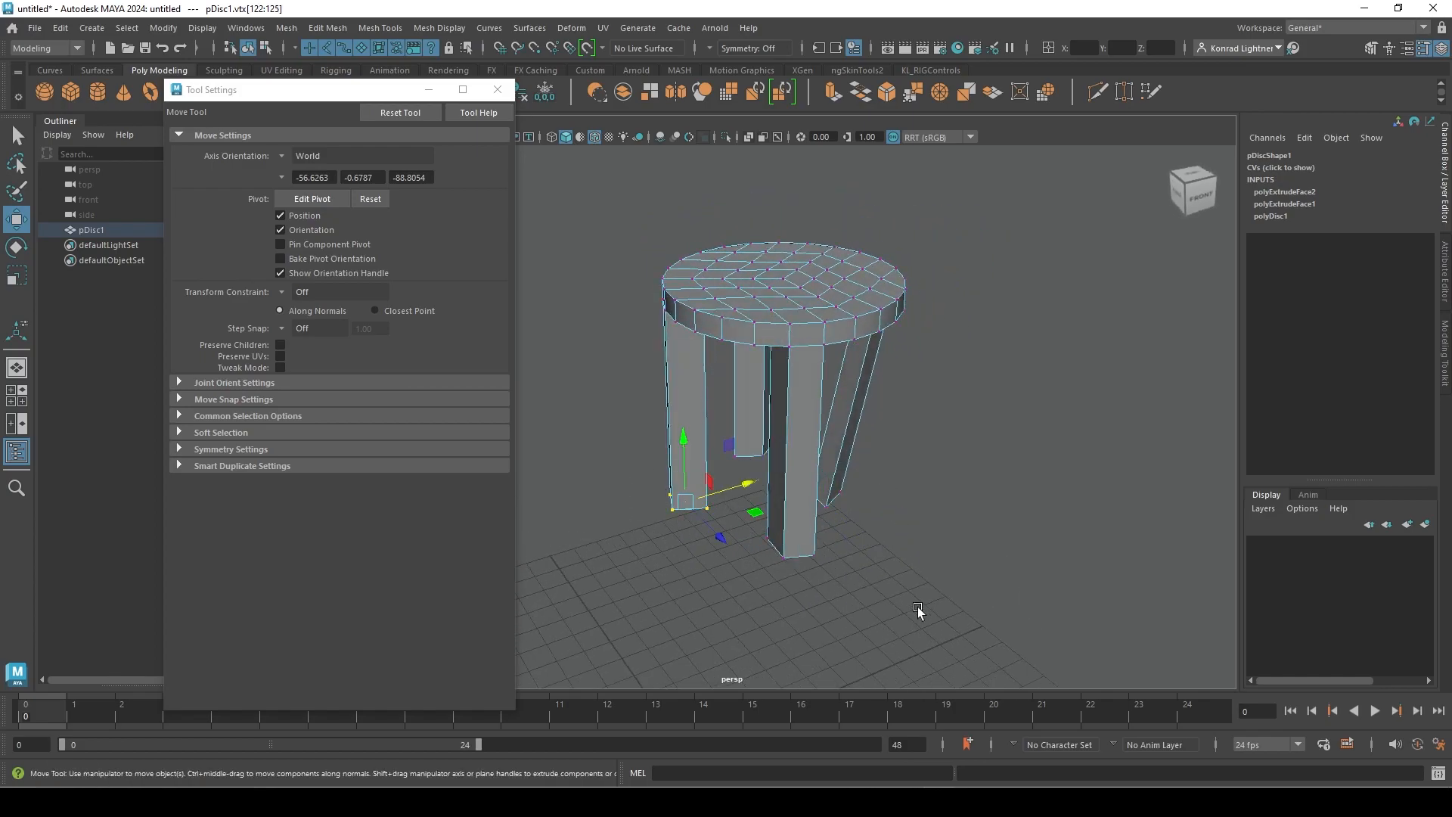
pyautogui.click(1044, 596)
pyautogui.keyDown('alt'); pyautogui.moveTo(1044, 596); pyautogui.dragTo(796, 557); pyautogui.keyUp('alt')
pyautogui.keyDown('alt'); pyautogui.moveTo(796, 557); pyautogui.dragTo(961, 601, button='right'); pyautogui.keyUp('alt')
pyautogui.keyDown('alt'); pyautogui.moveTo(961, 601); pyautogui.dragTo(838, 551); pyautogui.keyUp('alt')
pyautogui.keyDown('alt'); pyautogui.moveTo(838, 551); pyautogui.dragTo(878, 669, button='middle'); pyautogui.keyUp('alt')
pyautogui.keyDown('alt'); pyautogui.moveTo(663, 506); pyautogui.dragTo(823, 518); pyautogui.keyUp('alt')
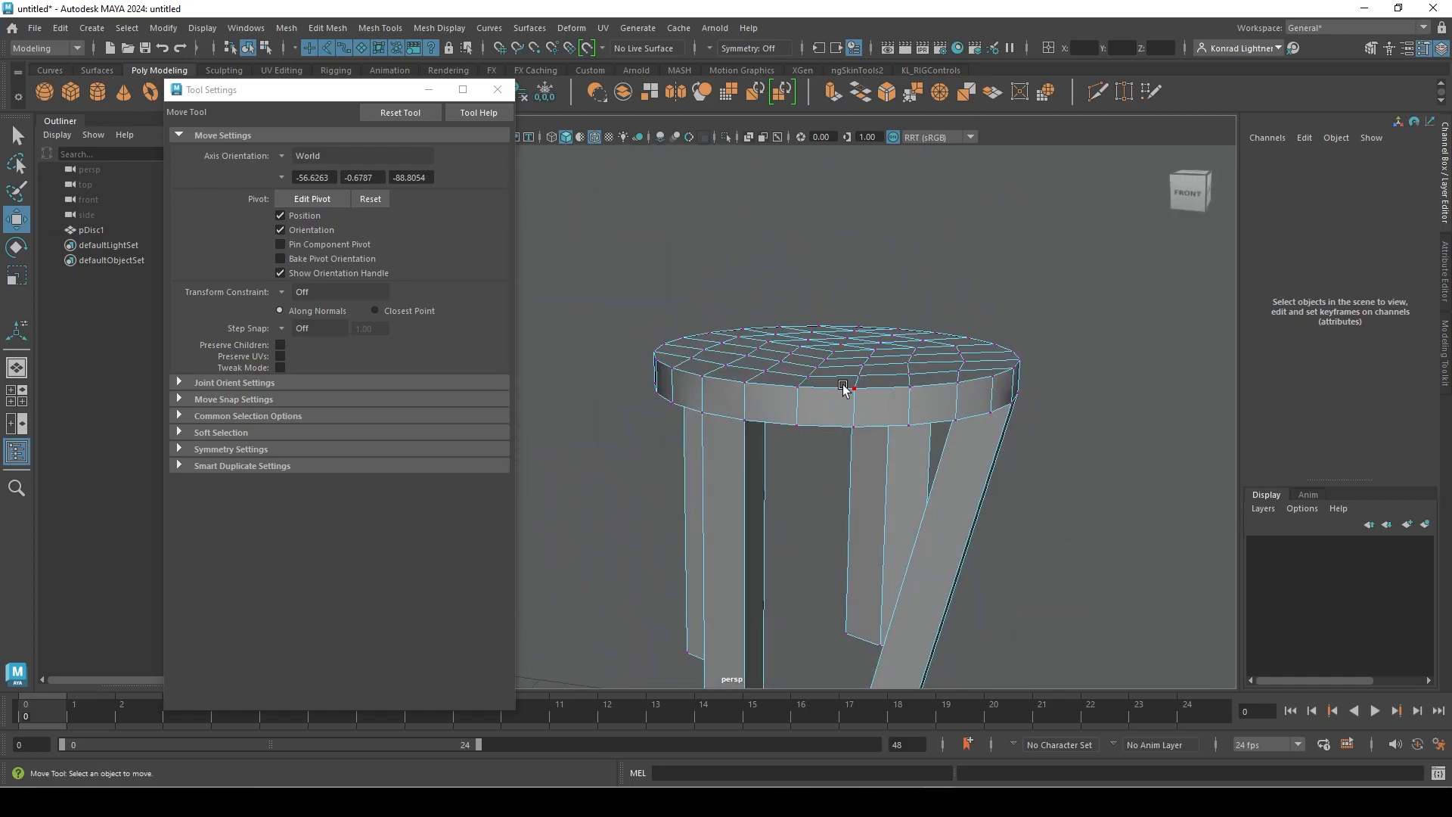
pyautogui.moveTo(900, 460)
pyautogui.keyDown('alt'); pyautogui.mouseDown()
pyautogui.moveTo(851, 203)
pyautogui.moveTo(820, 411)
pyautogui.moveTo(810, 348)
pyautogui.moveTo(873, 457)
pyautogui.mouseUp(); pyautogui.keyUp('alt')
pyautogui.keyDown('alt'); pyautogui.moveTo(873, 457); pyautogui.dragTo(680, 522, button='right'); pyautogui.keyUp('alt')
pyautogui.keyDown('alt'); pyautogui.moveTo(681, 522); pyautogui.dragTo(772, 512); pyautogui.keyUp('alt')
pyautogui.keyDown('alt'); pyautogui.moveTo(771, 512); pyautogui.dragTo(837, 567, button='middle'); pyautogui.keyUp('alt')
pyautogui.keyDown('alt'); pyautogui.moveTo(837, 567); pyautogui.dragTo(984, 572, button='right'); pyautogui.keyUp('alt')
pyautogui.keyDown('alt'); pyautogui.moveTo(984, 571); pyautogui.dragTo(935, 528, button='middle'); pyautogui.keyUp('alt')
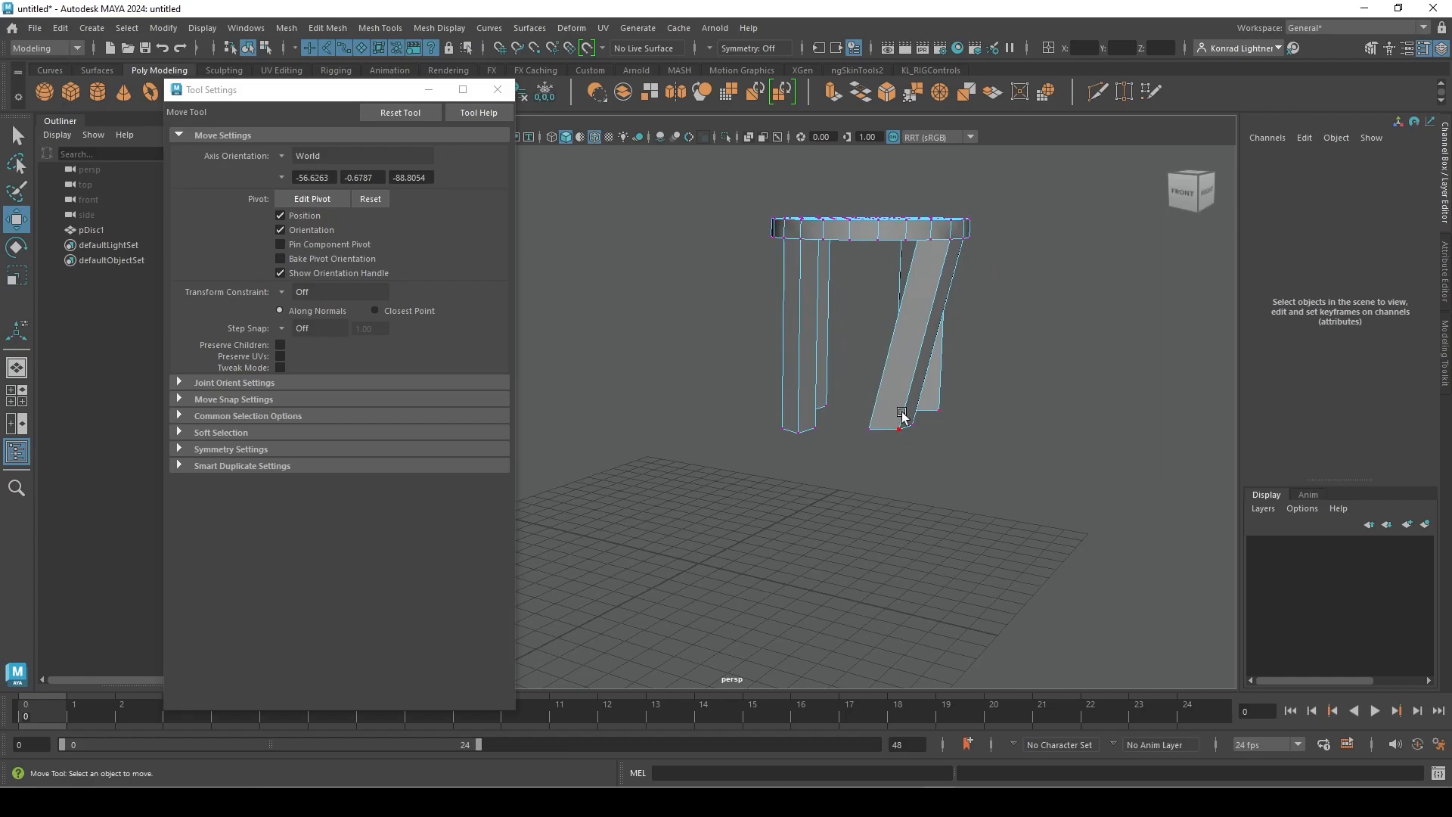
# Return to object mode with the whole stool selected.
pyautogui.keyDown('alt'); pyautogui.moveTo(887, 406); pyautogui.dragTo(889, 292); pyautogui.keyUp('alt')
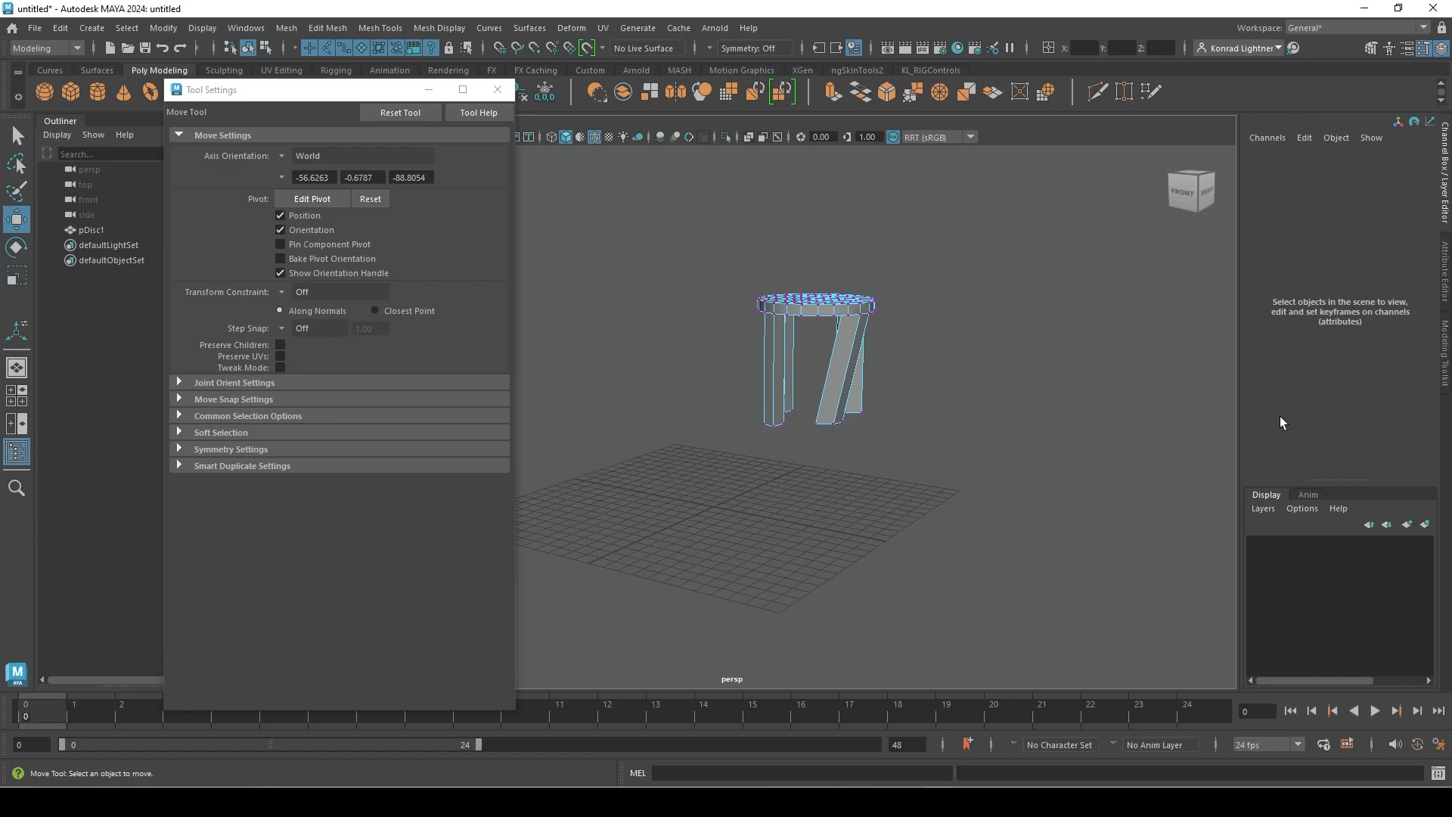
pyautogui.click(814, 325)
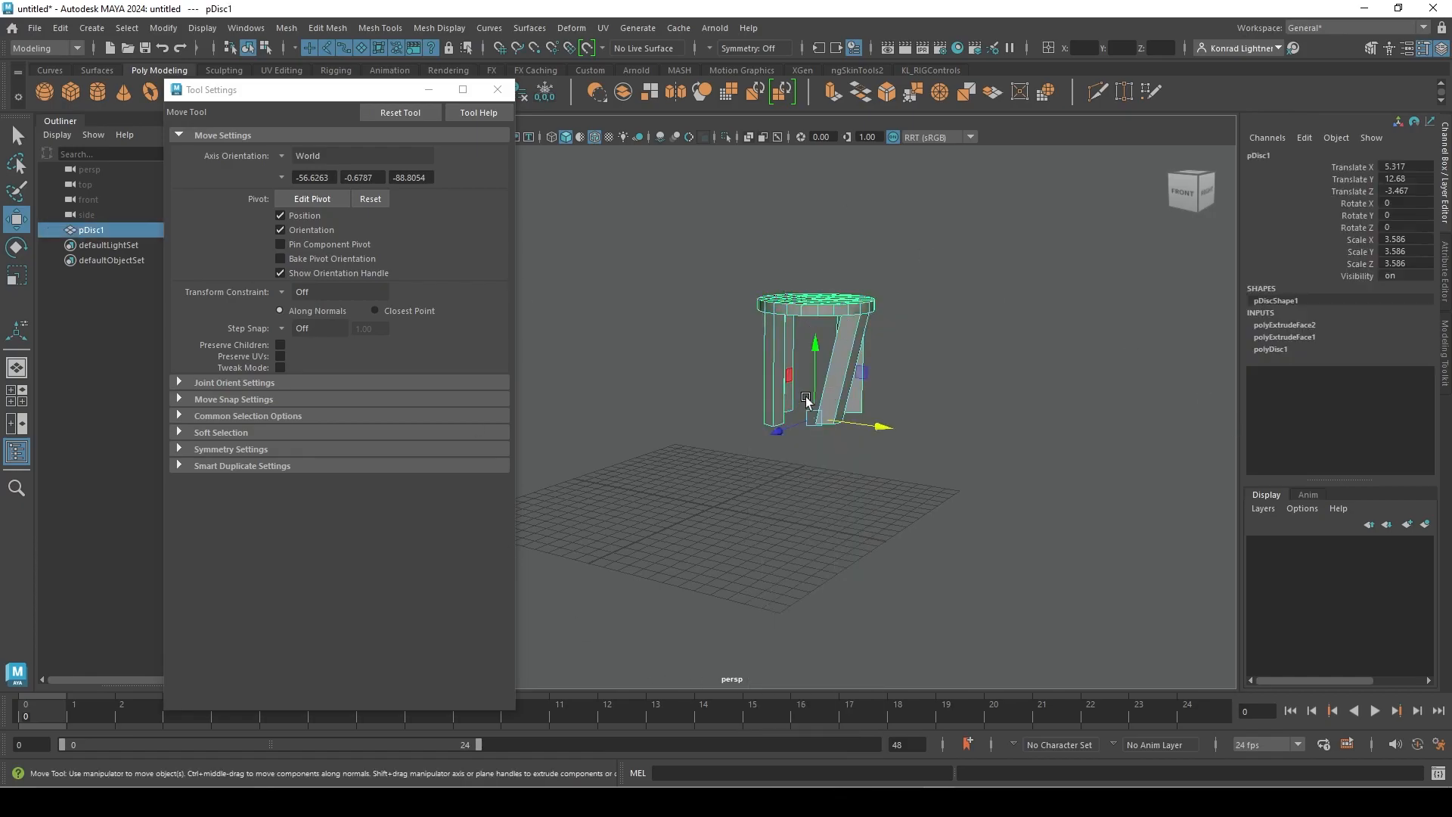